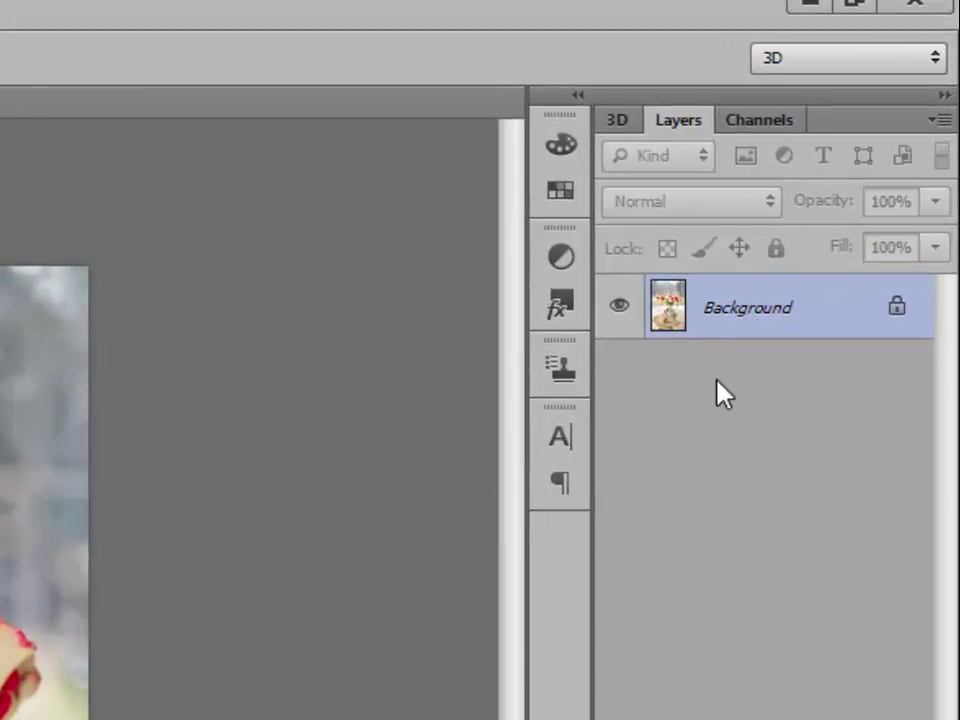
Duplicate the before1.jpg Background as Layer 1 with Ctrl+J, then open the Filter menu
key("ctrl+j")
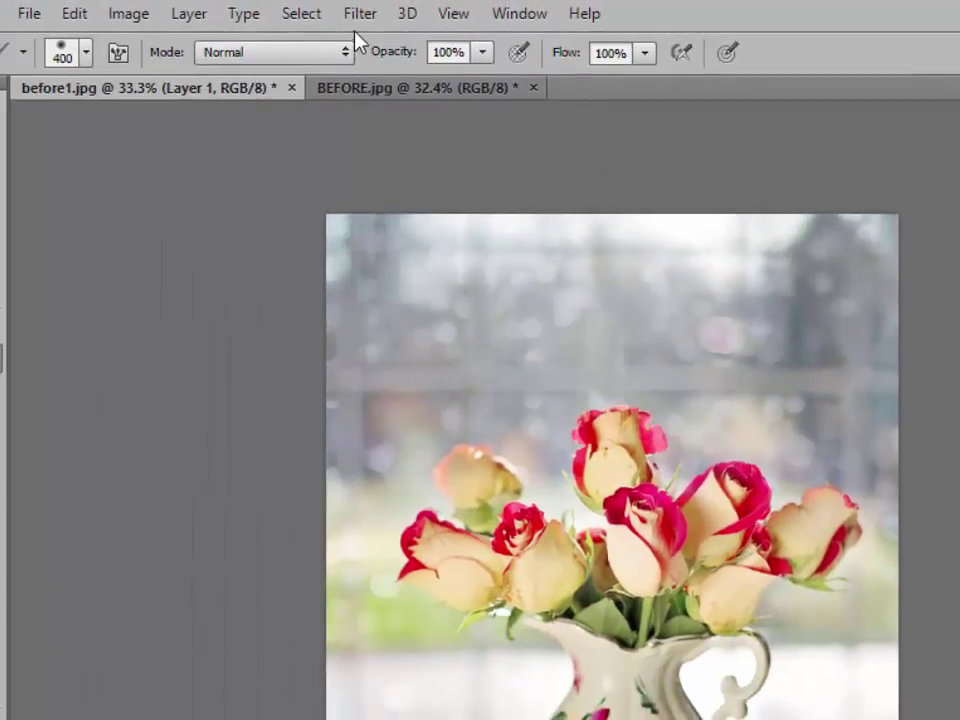
left_click(361, 15)
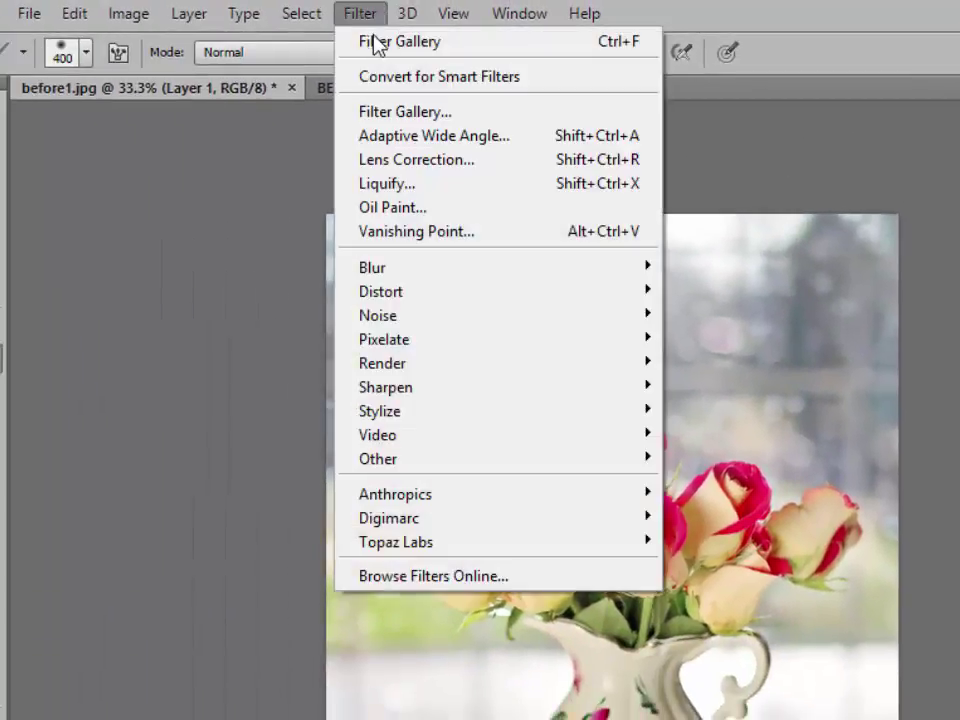
Open the Filter Gallery and zoom its preview out to 33.3% to see the whole photo
left_click(484, 118)
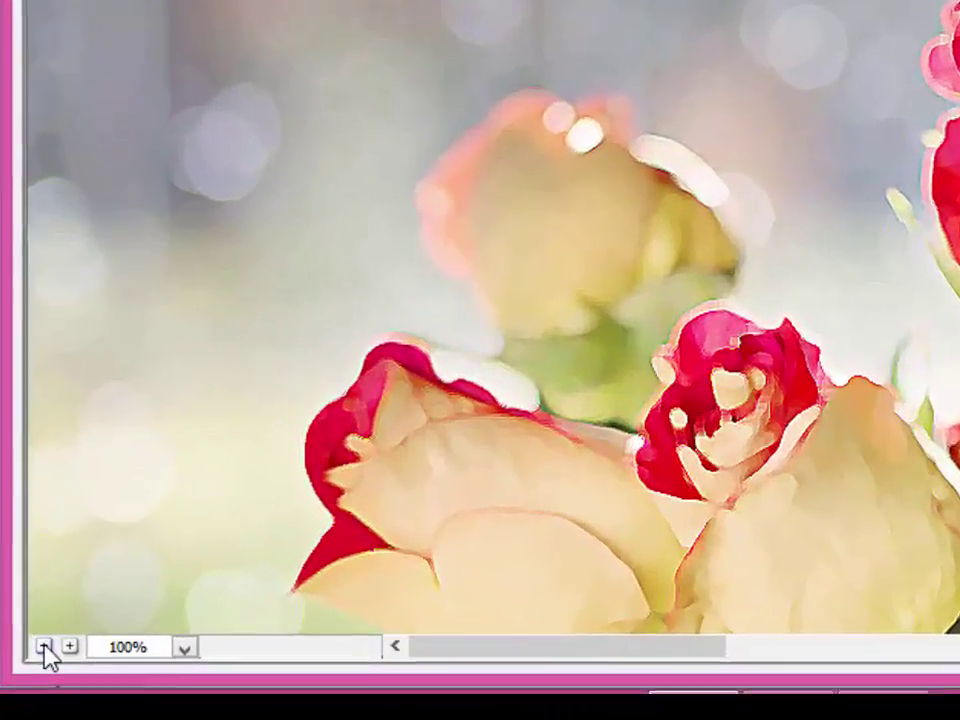
left_click(31, 667)
left_click(31, 667)
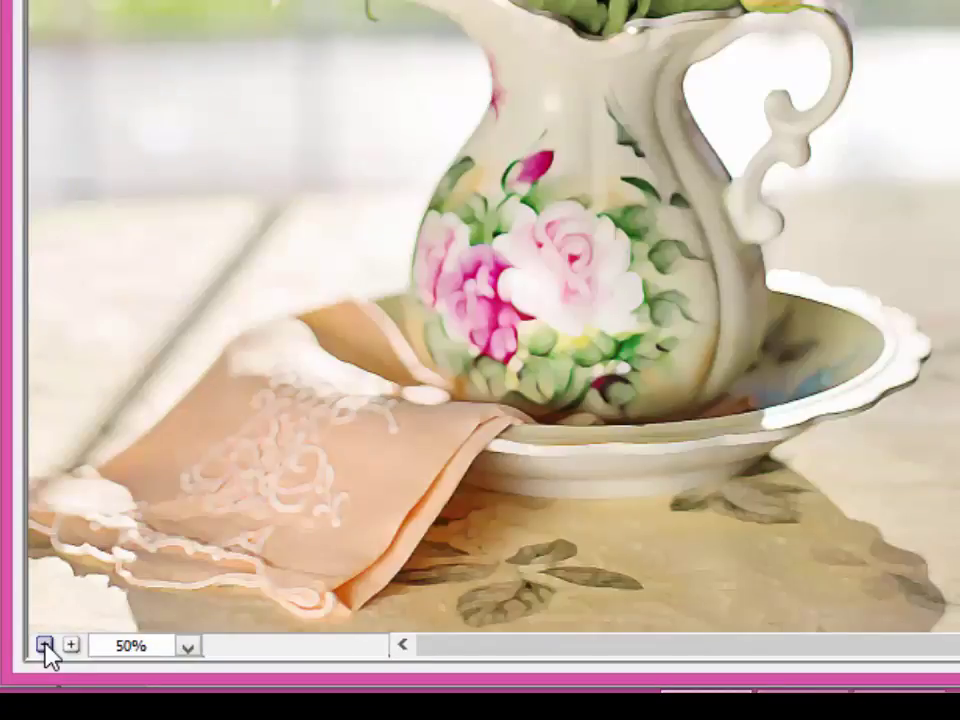
left_click(45, 646)
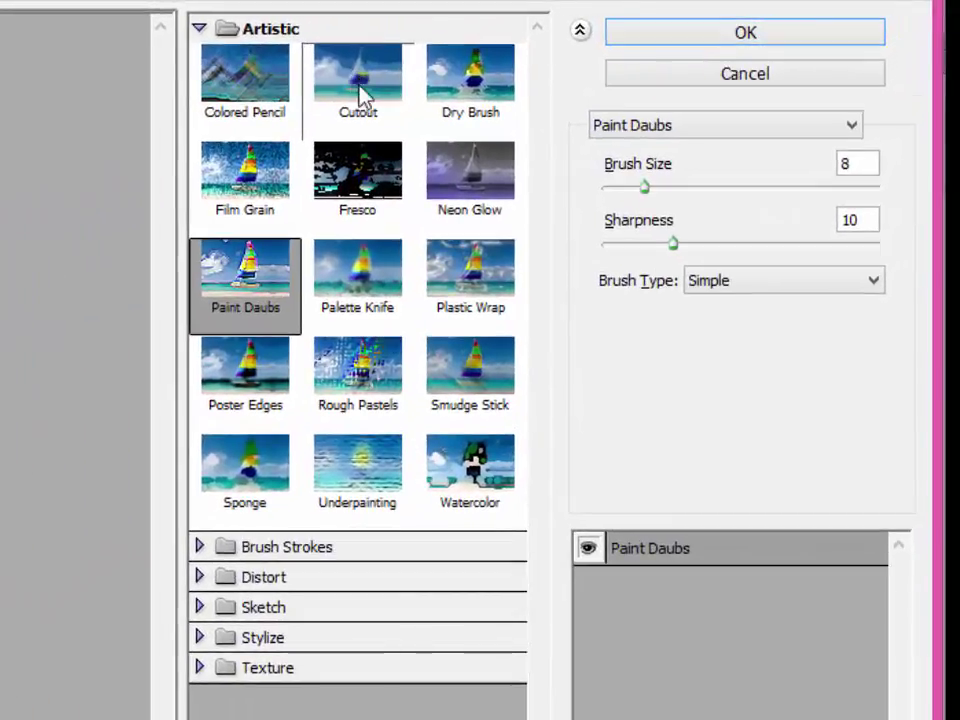
Compare Dry Brush, Film Grain, Palette Knife, Sponge and Smudge Stick, settling on Paint Daubs
left_click(471, 89)
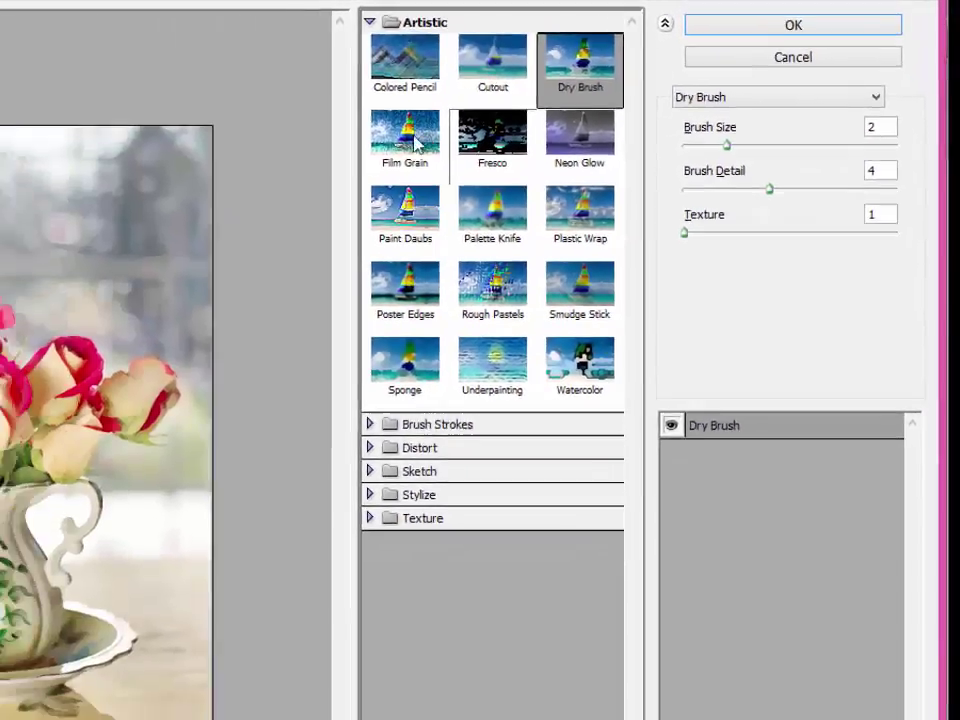
left_click(415, 144)
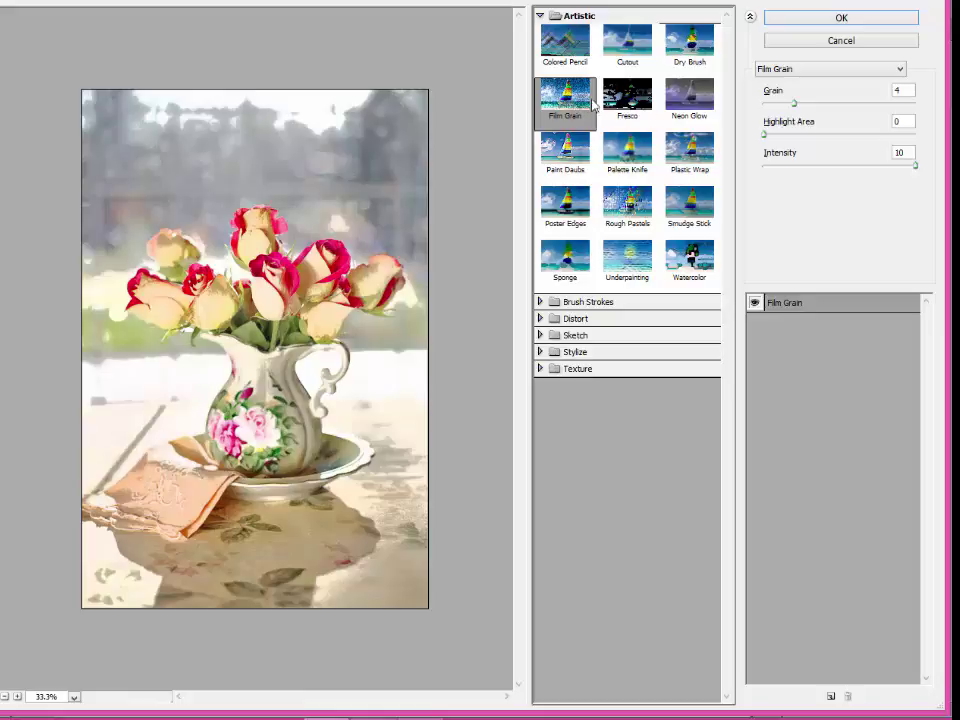
left_click(627, 150)
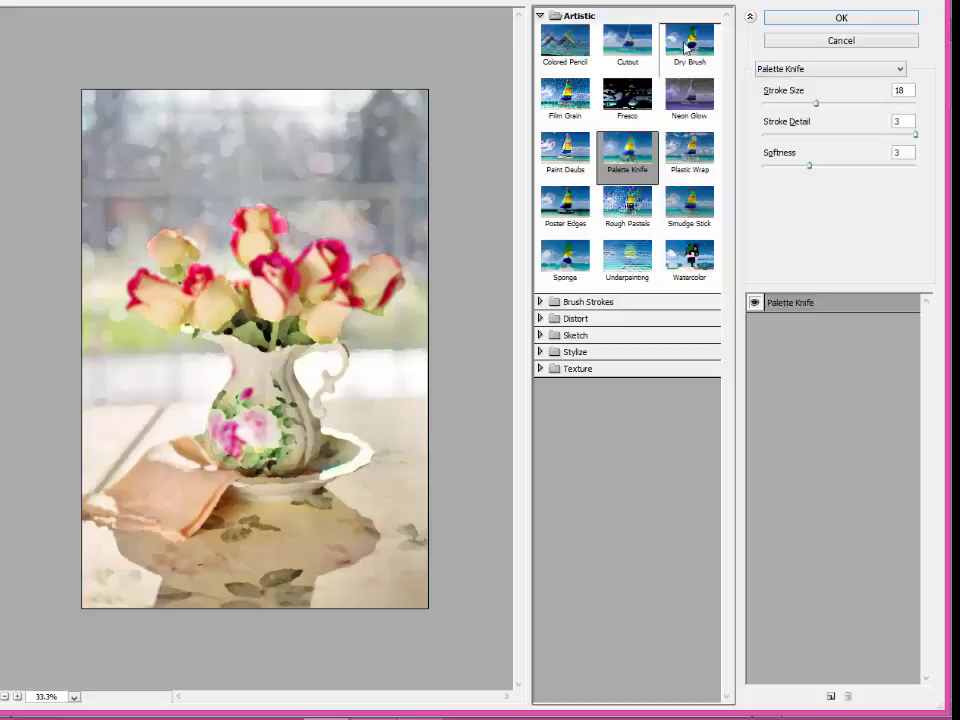
left_click(566, 257)
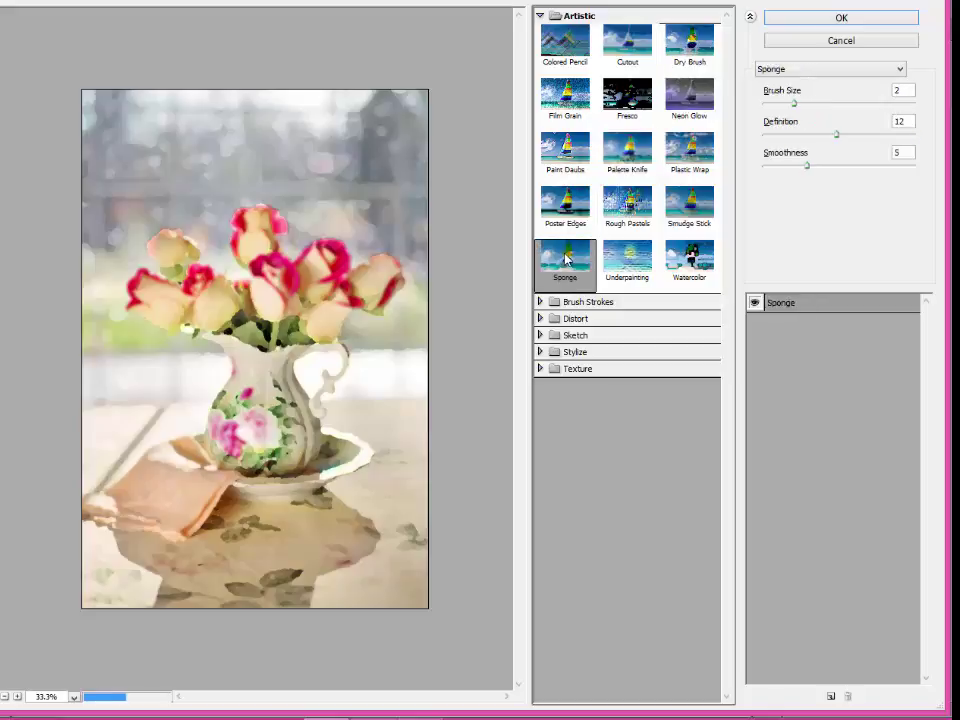
left_click(690, 206)
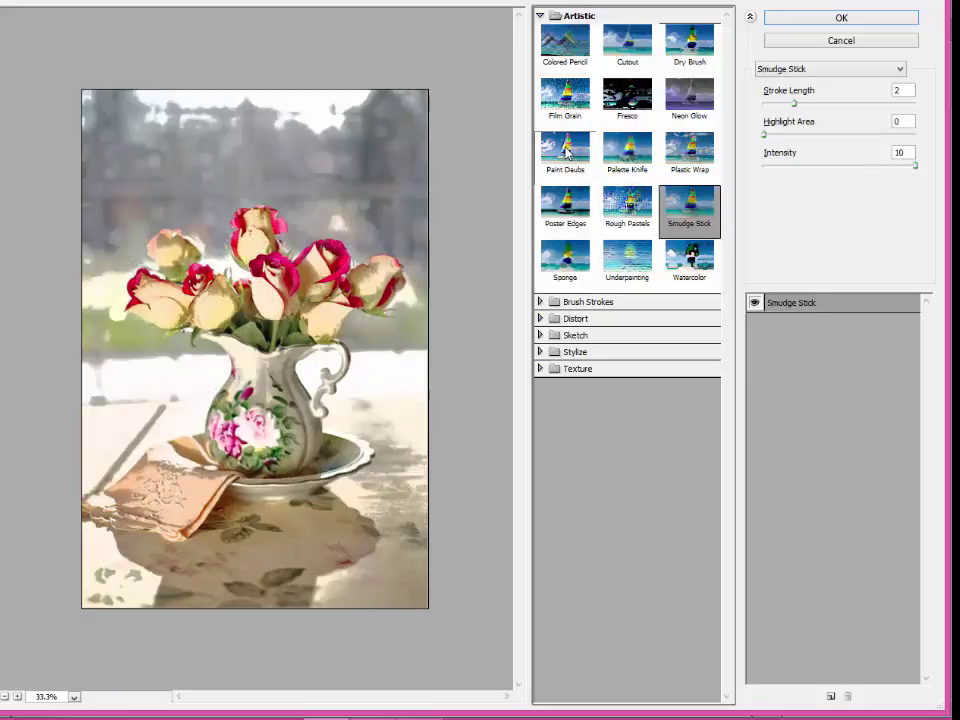
left_click(566, 152)
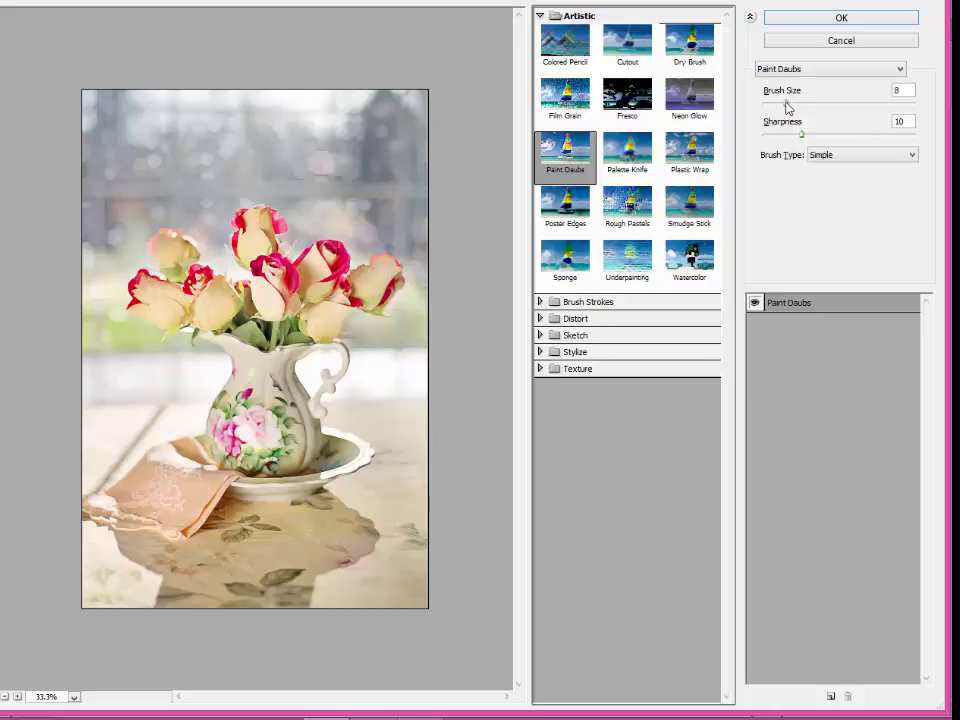
Set Paint Daubs to Brush Size 9 and Sharpness 8
left_click_drag(786, 108, 826, 109)
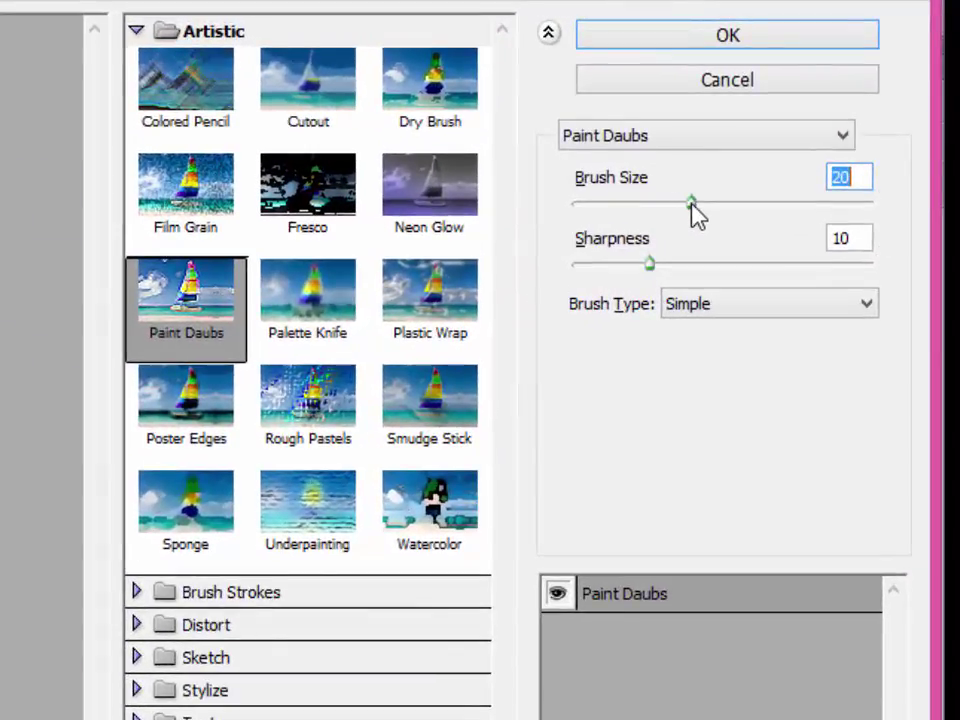
left_click_drag(692, 203, 629, 253)
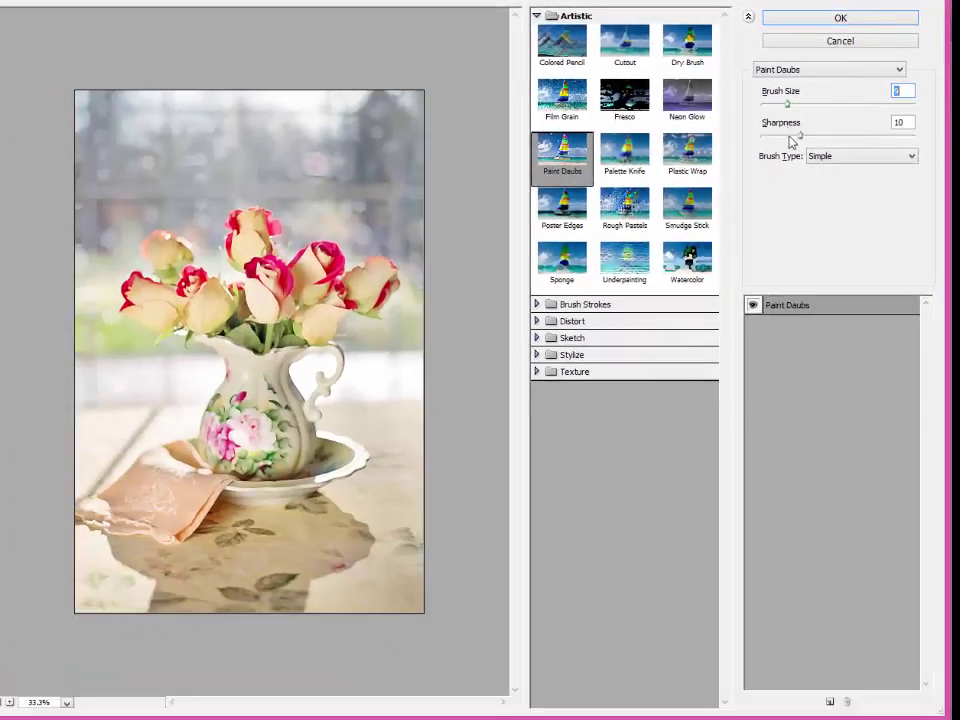
left_click_drag(734, 197, 788, 199)
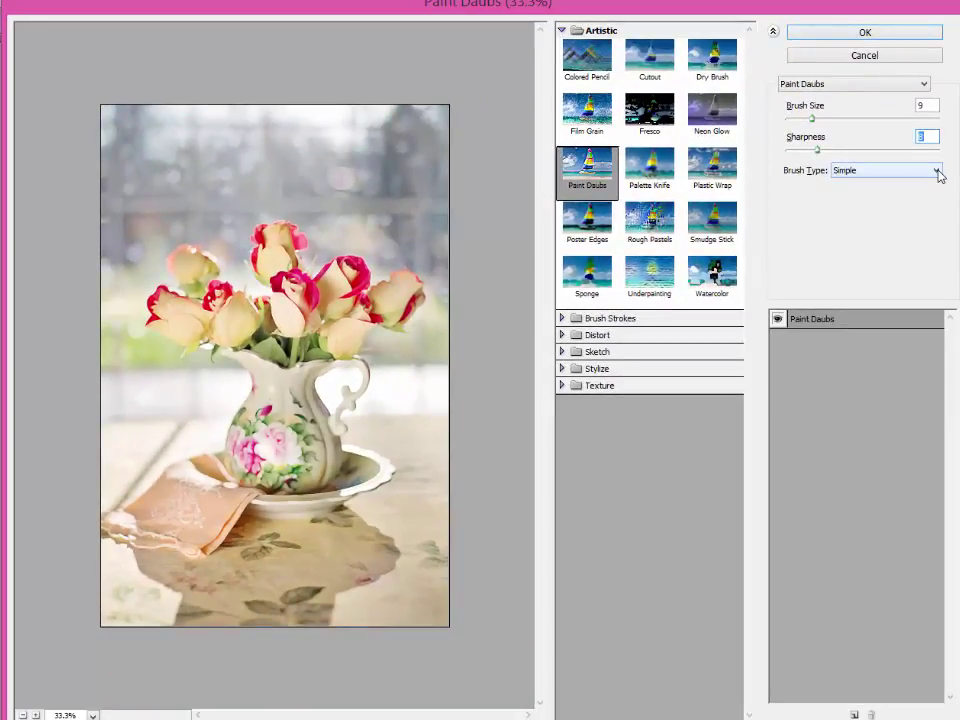
Try the Sparkle and Light Rough brush types, then keep the Simple brush type
left_click(937, 172)
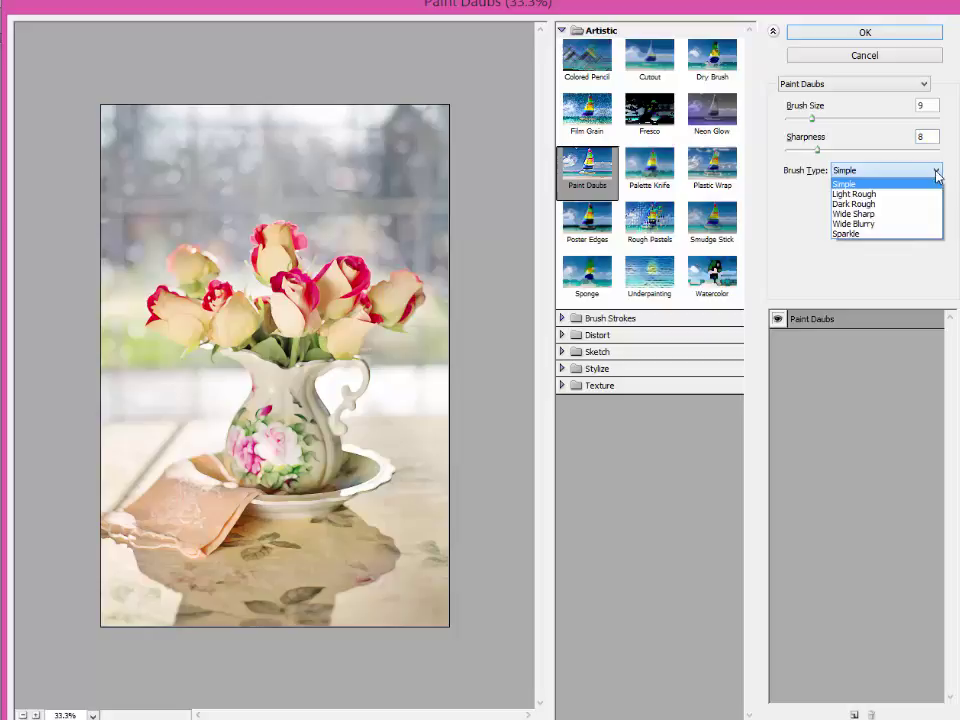
key("Down")
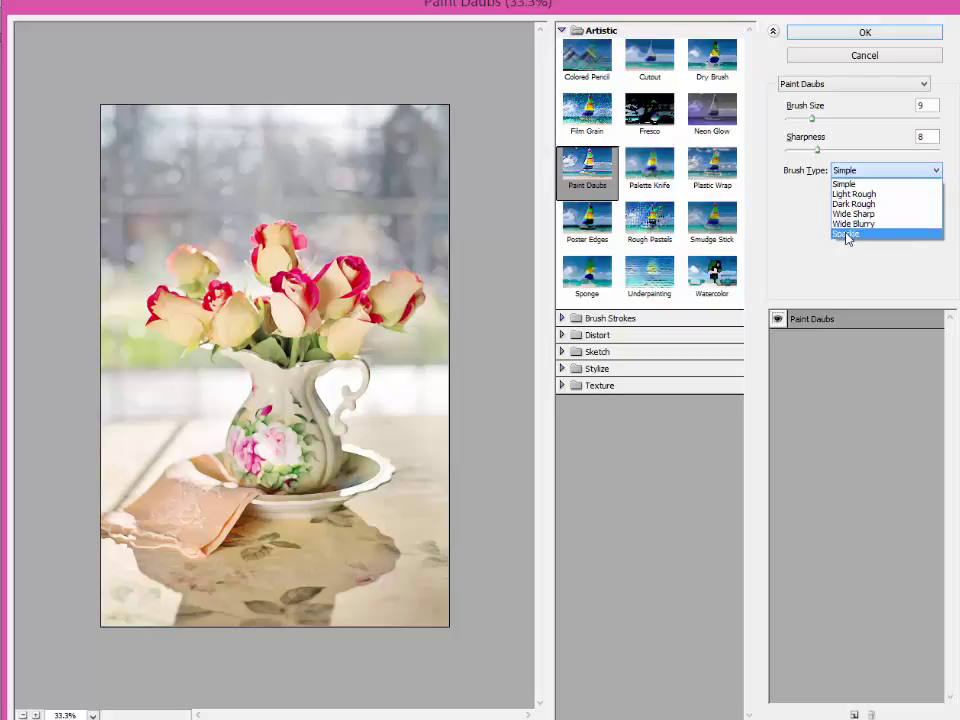
left_click(846, 235)
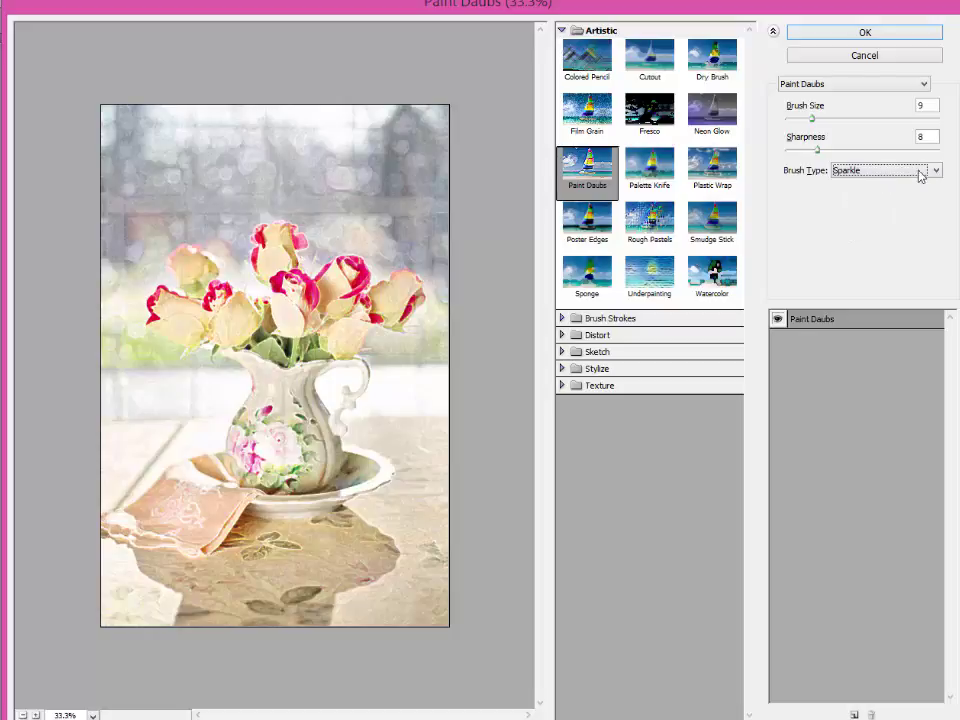
left_click(921, 172)
key("Escape")
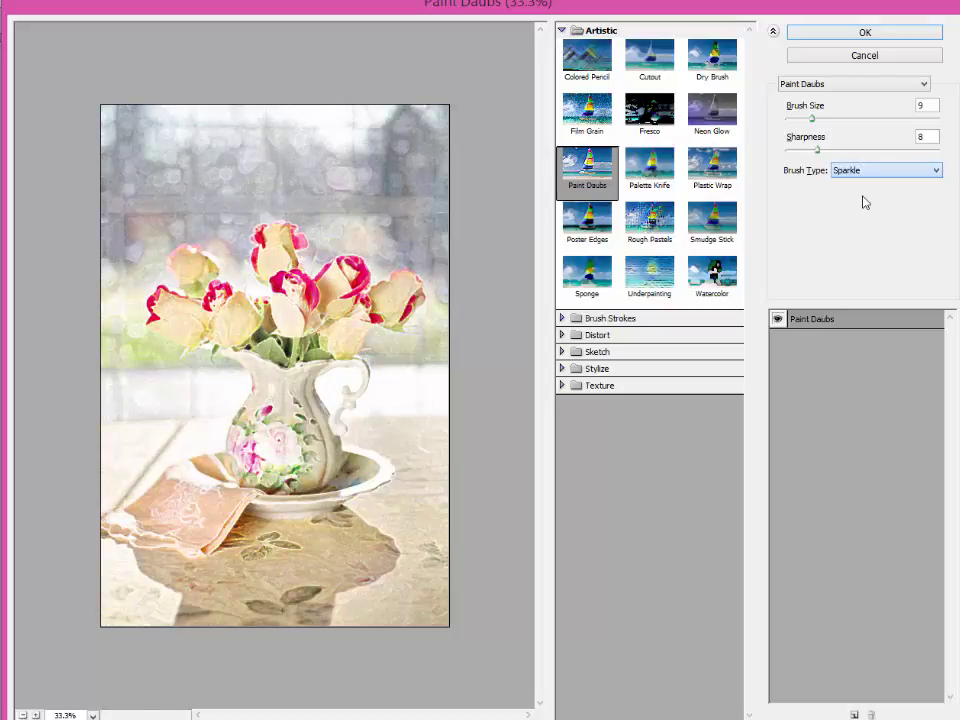
key("Up")
key("Up")
key("Up")
key("Up")
left_click(935, 172)
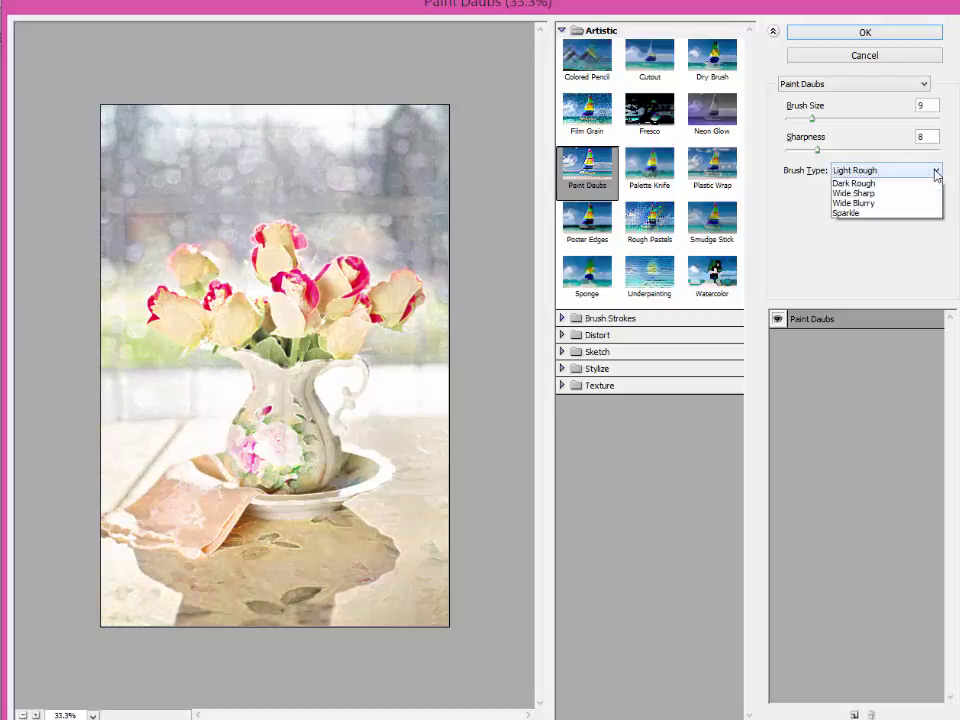
left_click(866, 185)
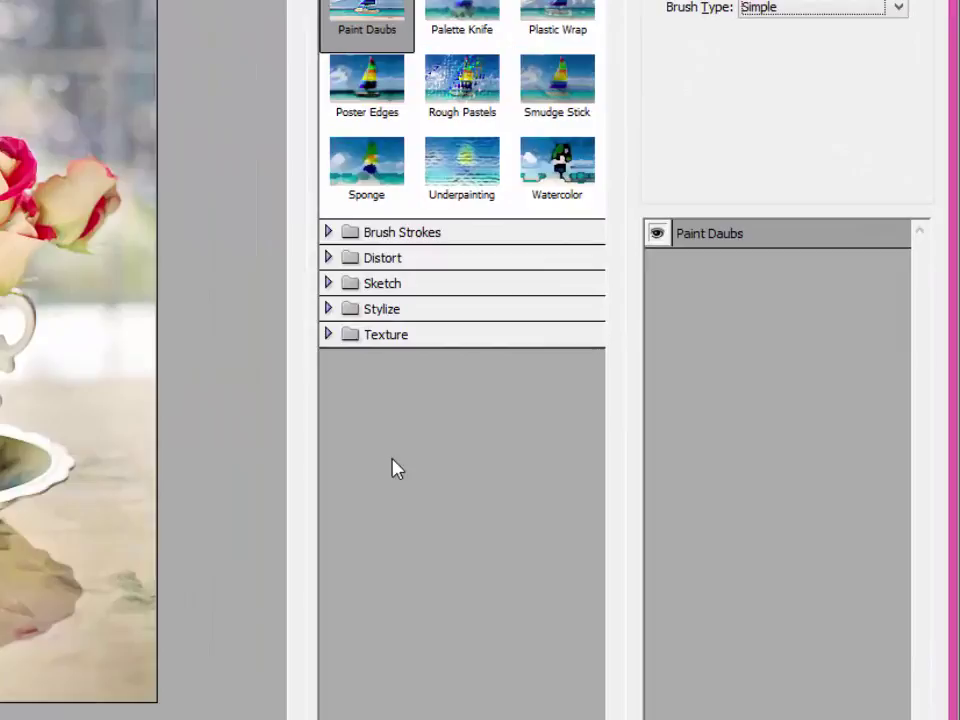
Browse the Brush Strokes, Sketch and Texture categories, then apply Paint Daubs to Layer 1
left_click(328, 233)
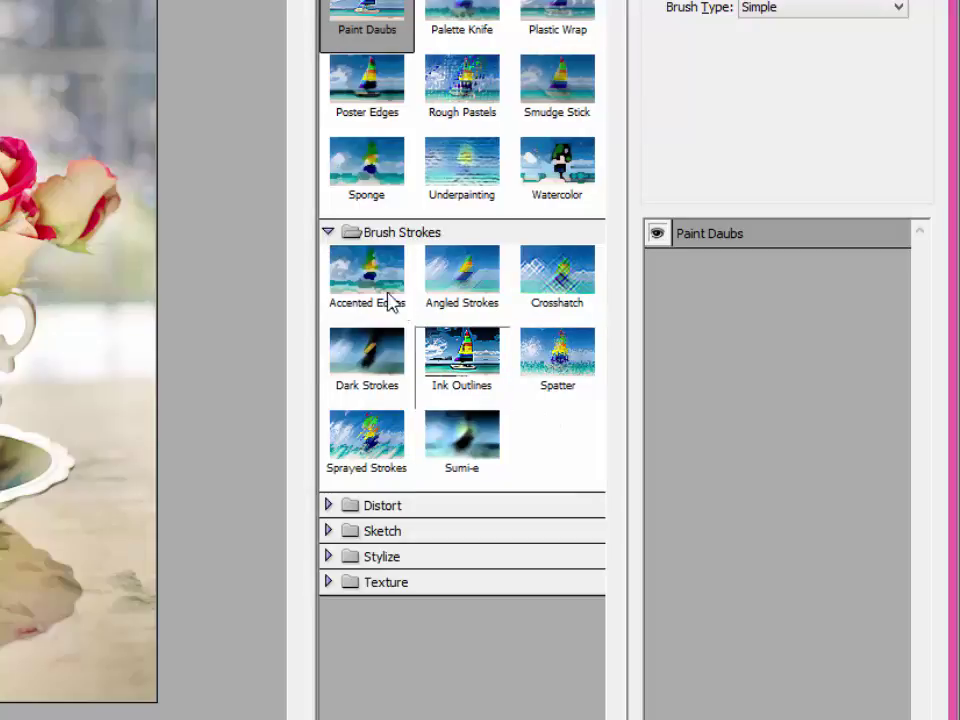
left_click(328, 233)
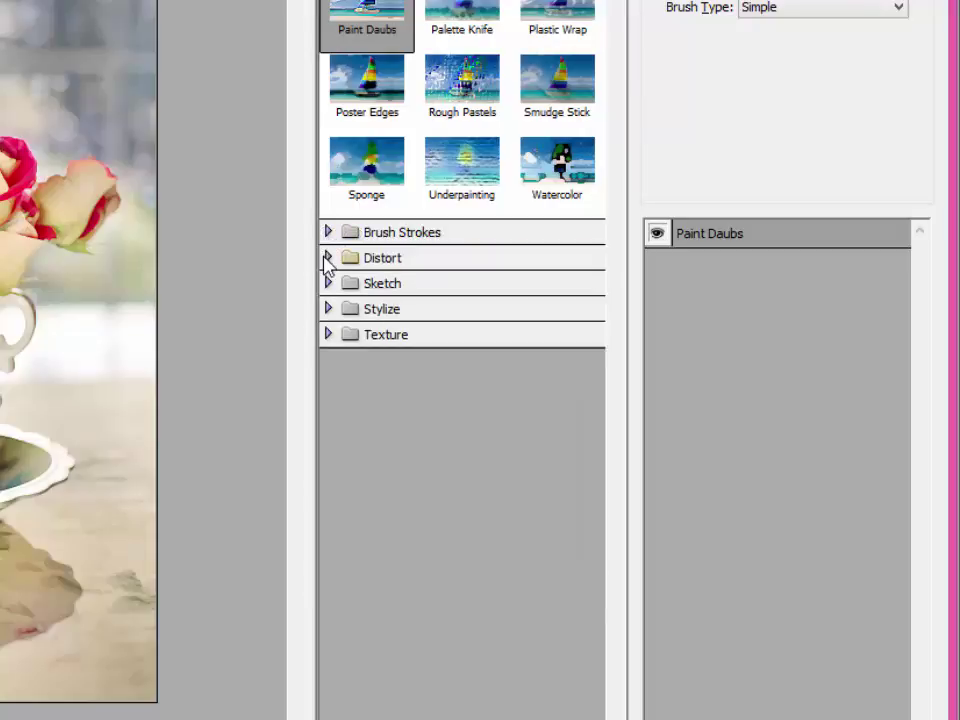
left_click(330, 285)
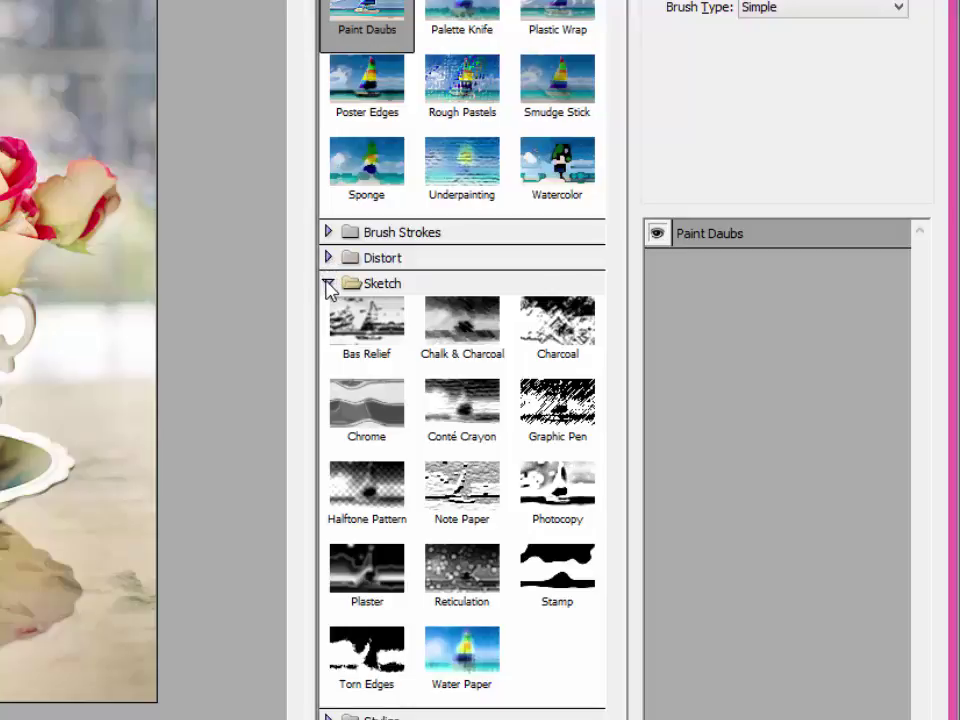
left_click(329, 285)
left_click(330, 335)
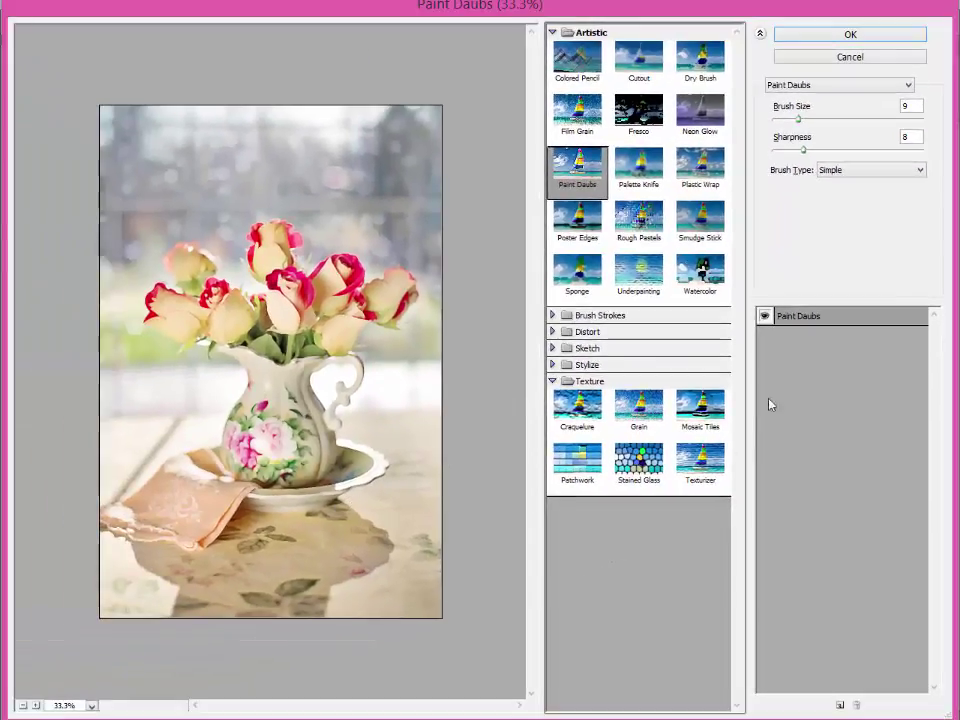
left_click(851, 35)
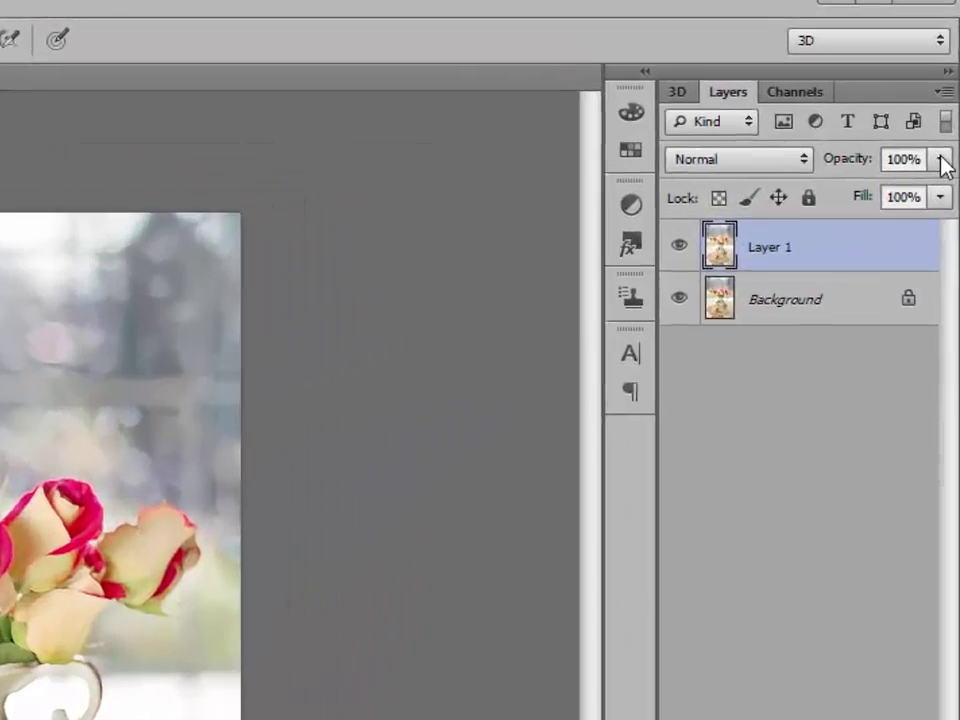
left_click(940, 162)
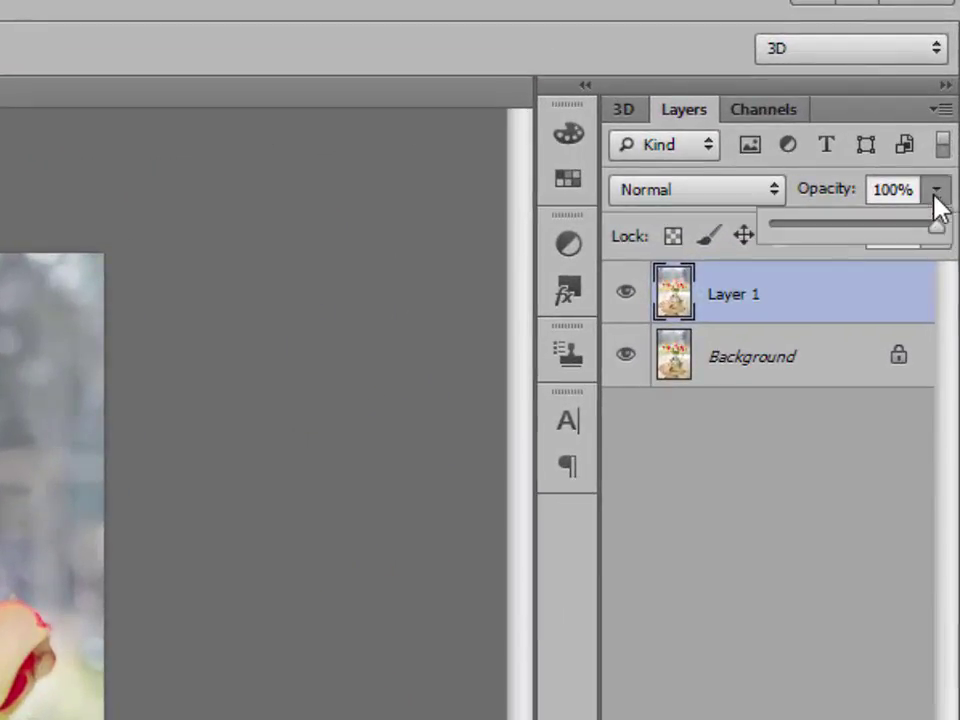
left_click_drag(934, 225, 882, 230)
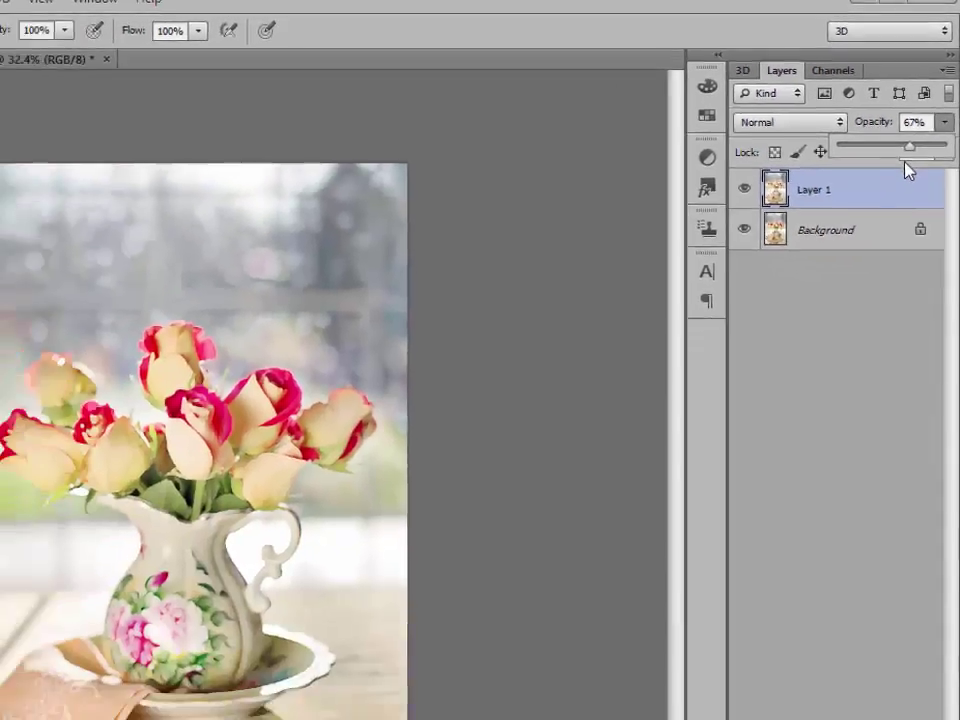
left_click_drag(907, 170, 903, 168)
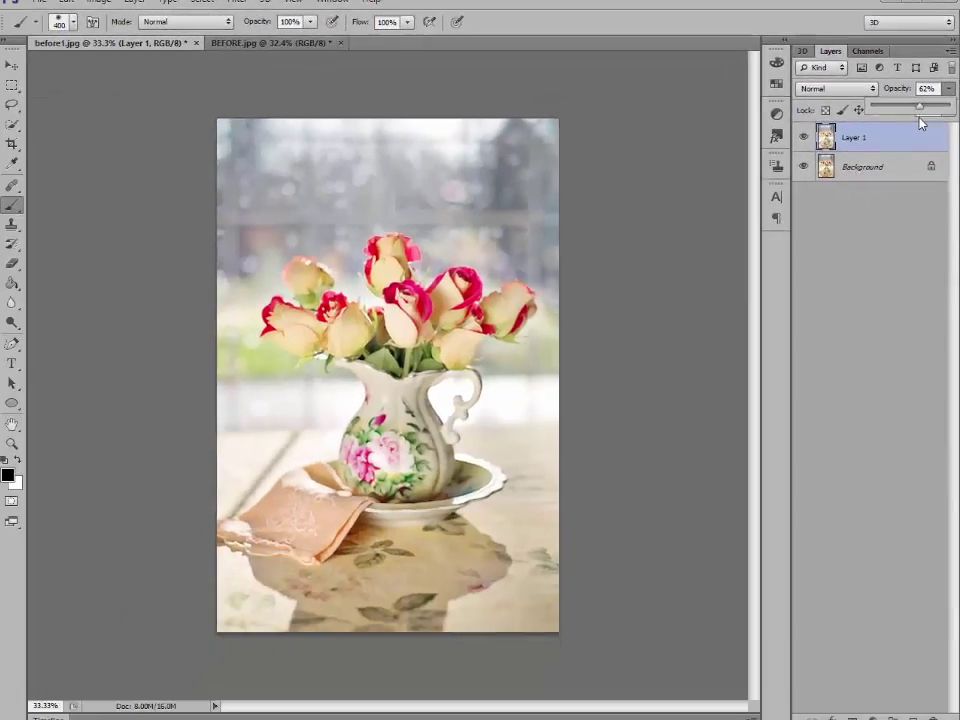
left_click_drag(920, 122, 955, 110)
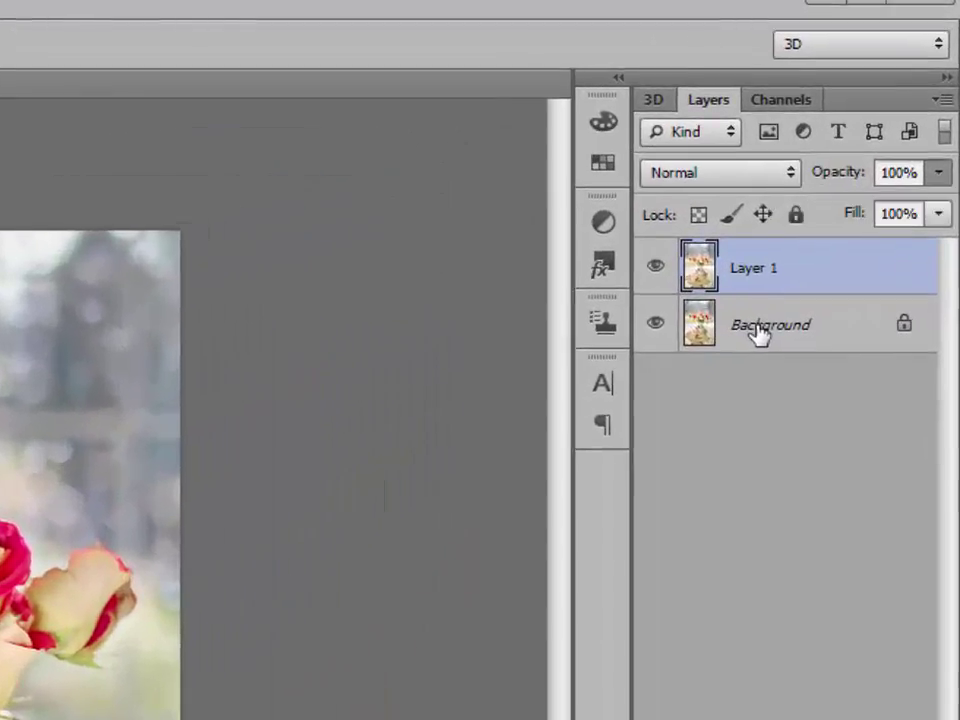
Flatten the rose vase image, then duplicate BEFORE.jpg's Background into Layer 1
right_click(759, 333)
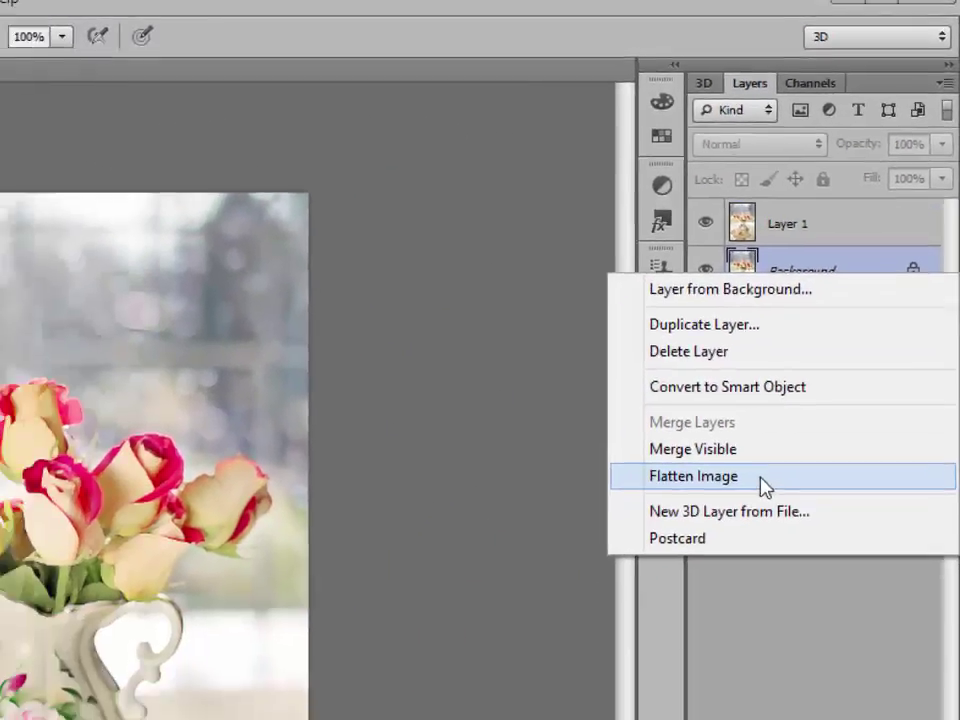
left_click(724, 581)
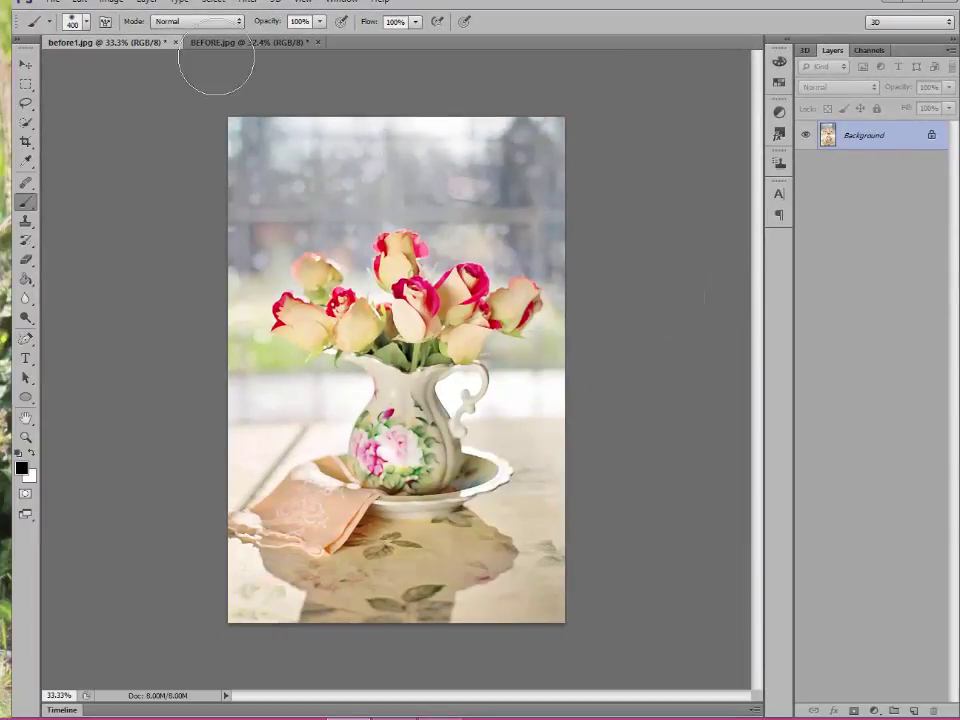
left_click(238, 44)
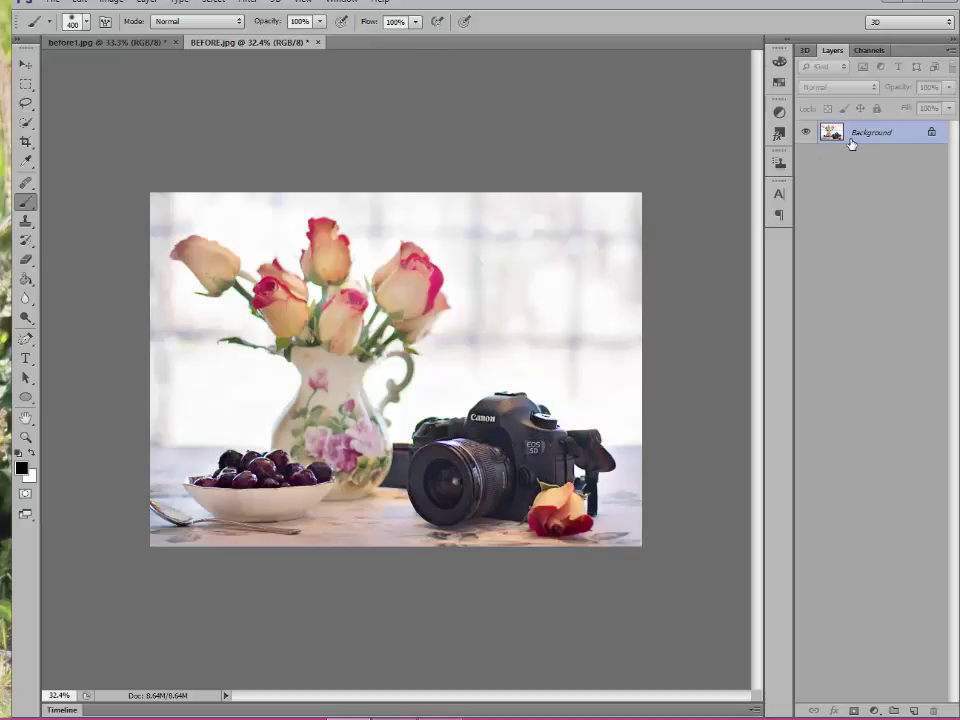
key("ctrl+j")
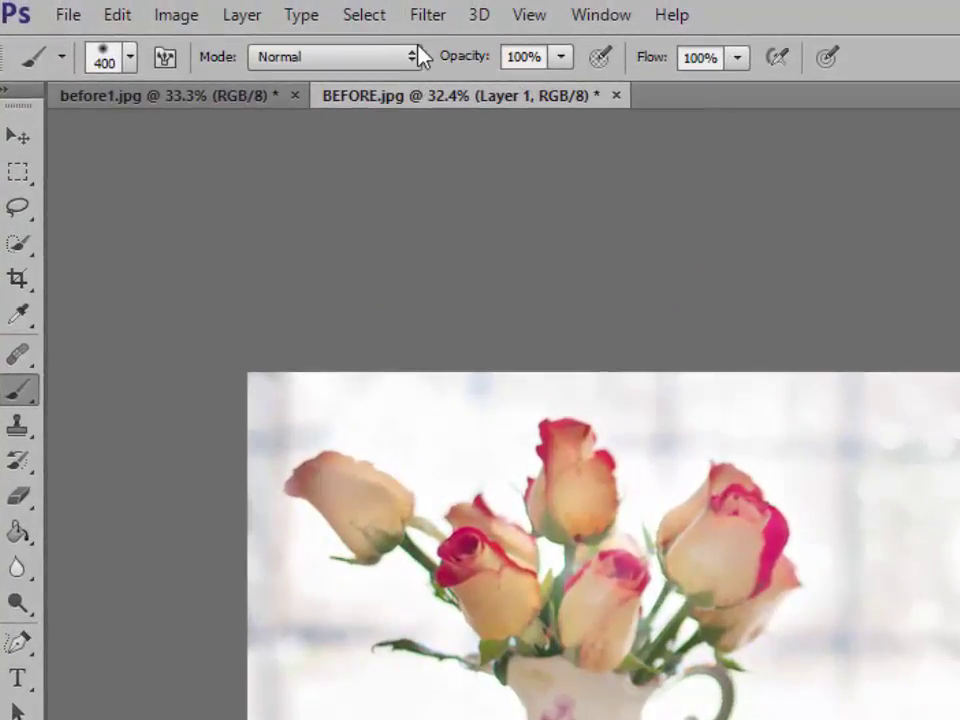
Apply Paint Daubs to BEFORE.jpg's Layer 1 with a larger brush size, previewing at 33.3%
left_click(427, 16)
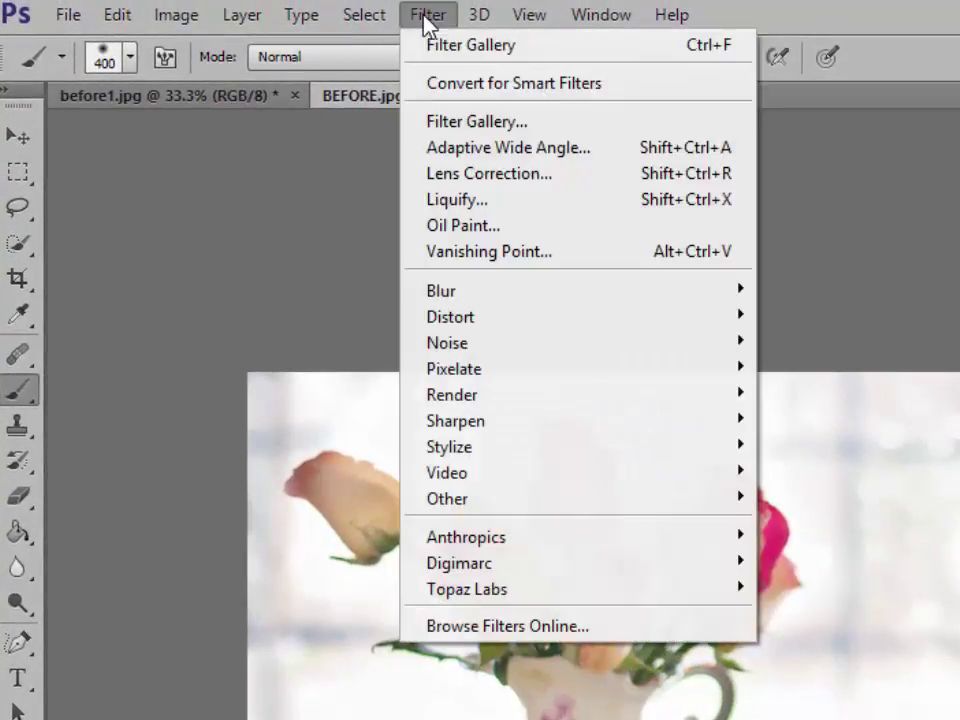
left_click(550, 124)
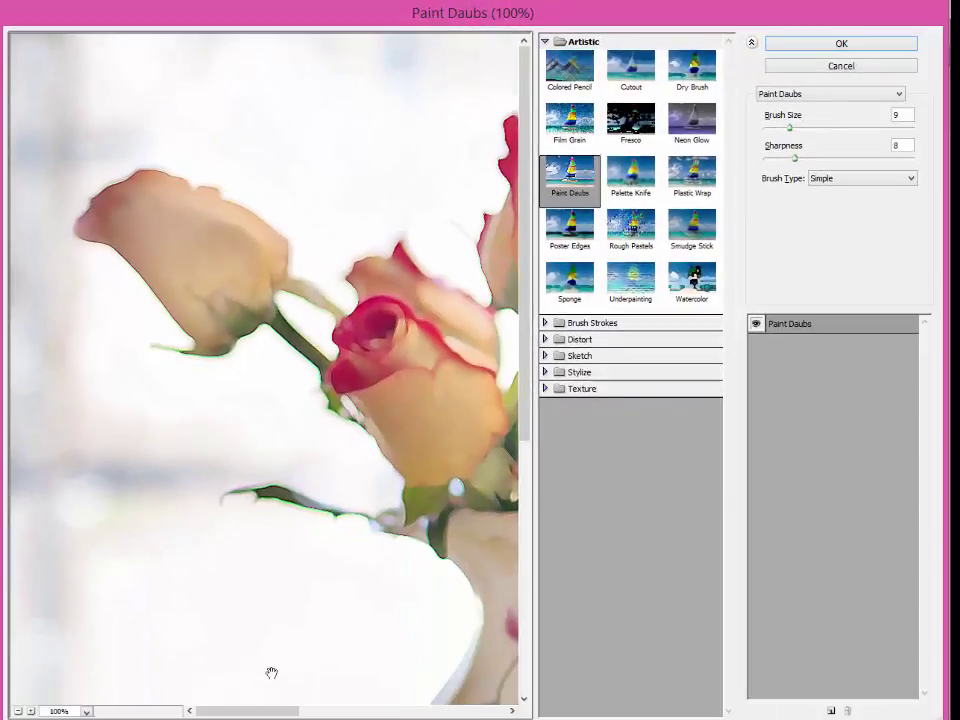
left_click(17, 711)
left_click(17, 711)
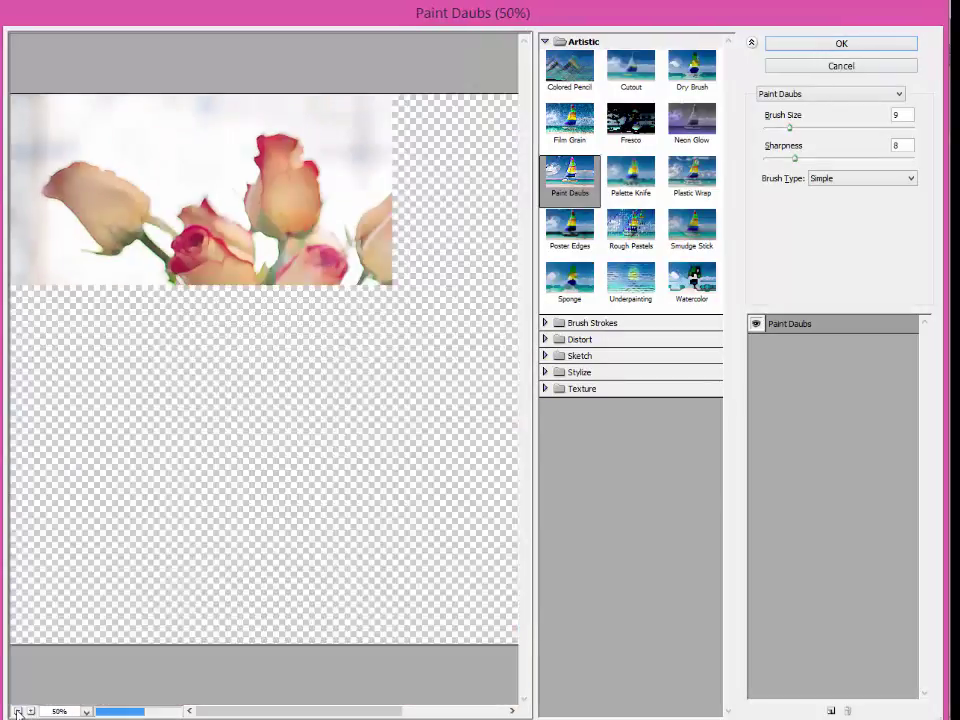
left_click(17, 711)
left_click(17, 711)
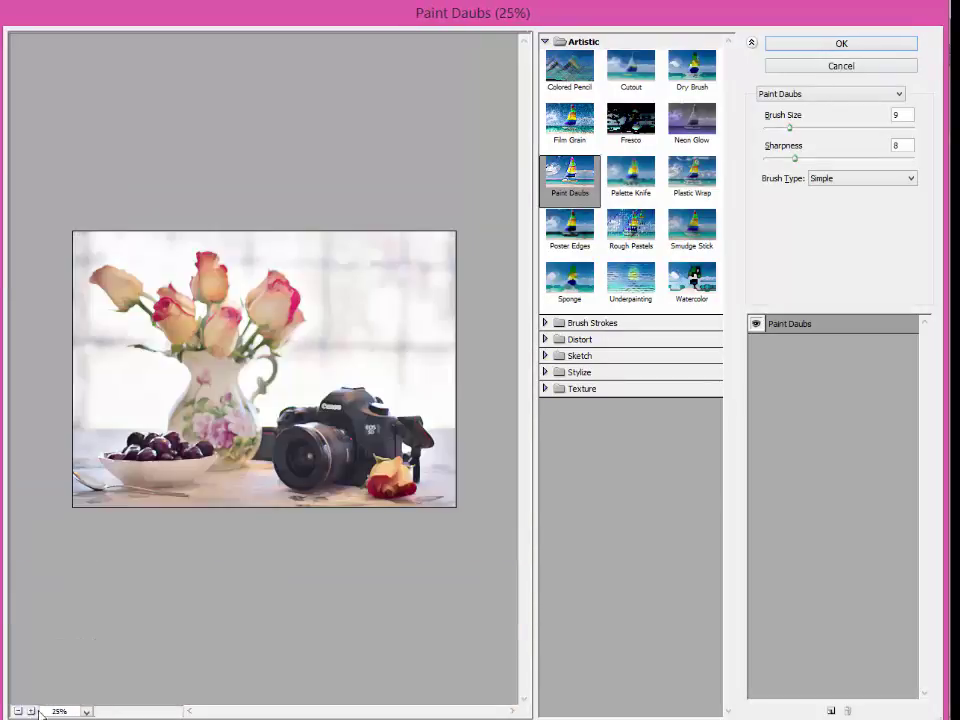
left_click(31, 711)
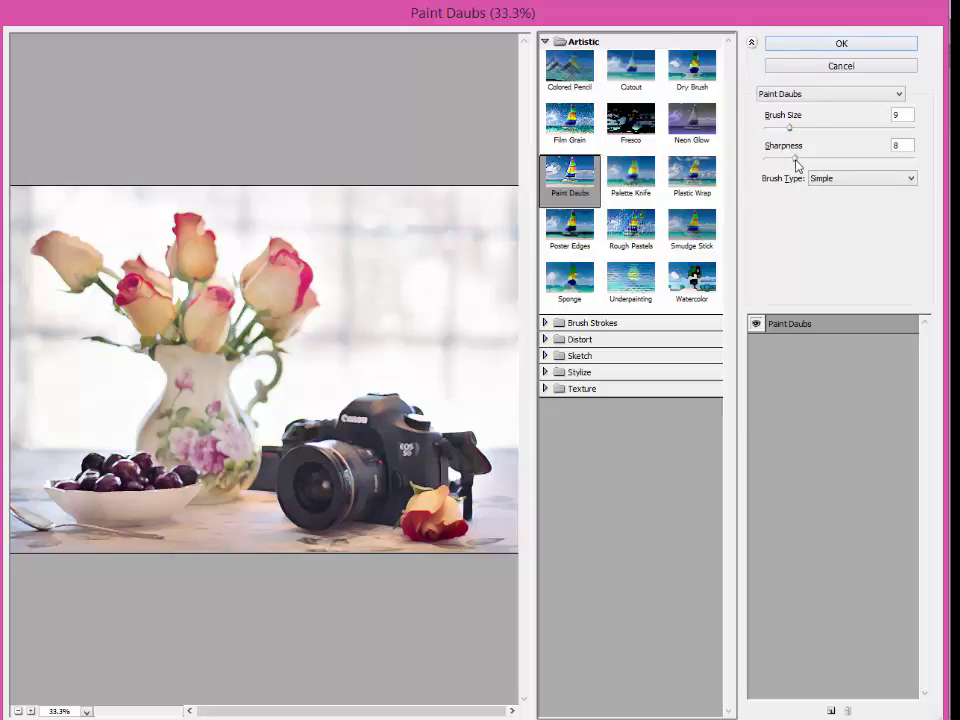
left_click_drag(789, 132, 801, 135)
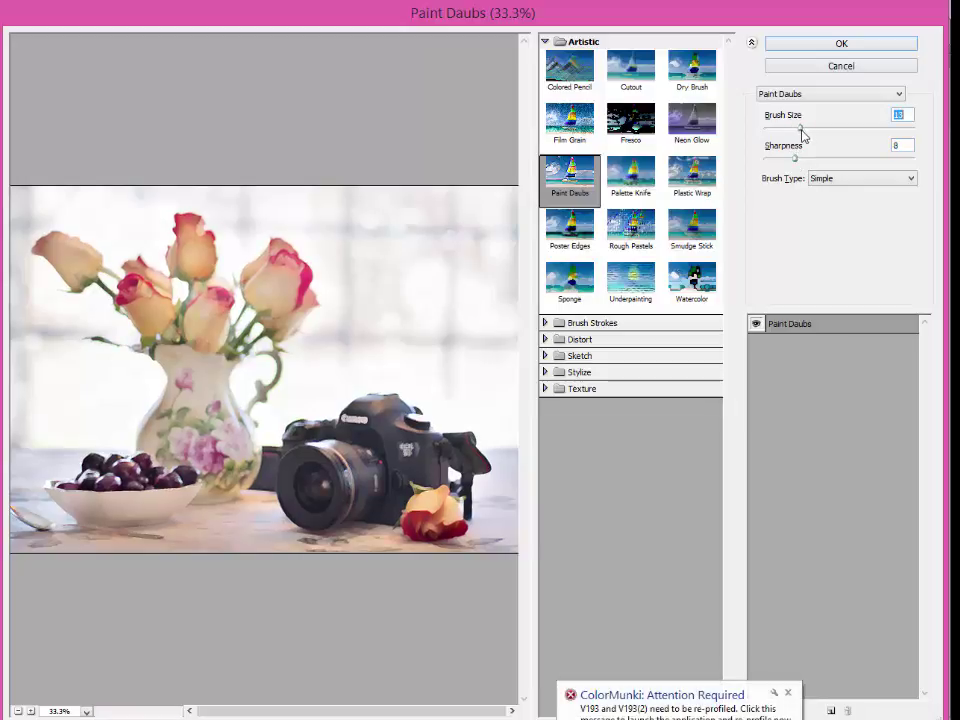
left_click(818, 47)
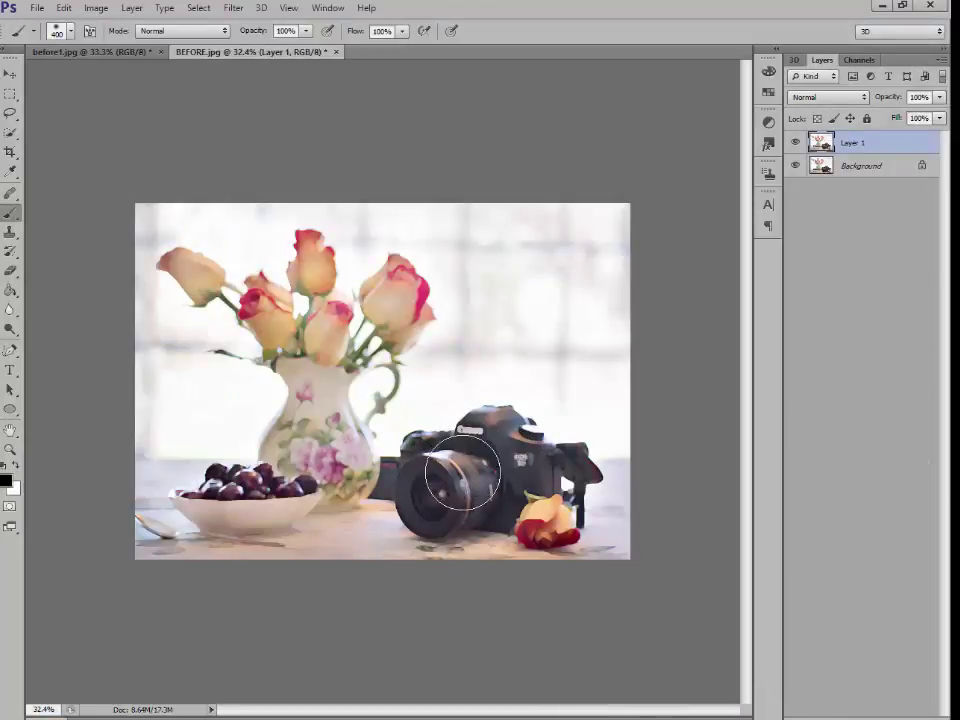
Undo a stray stroke, add a white layer mask to Layer 1, and make black the foreground colour
left_click_drag(486, 455, 489, 456)
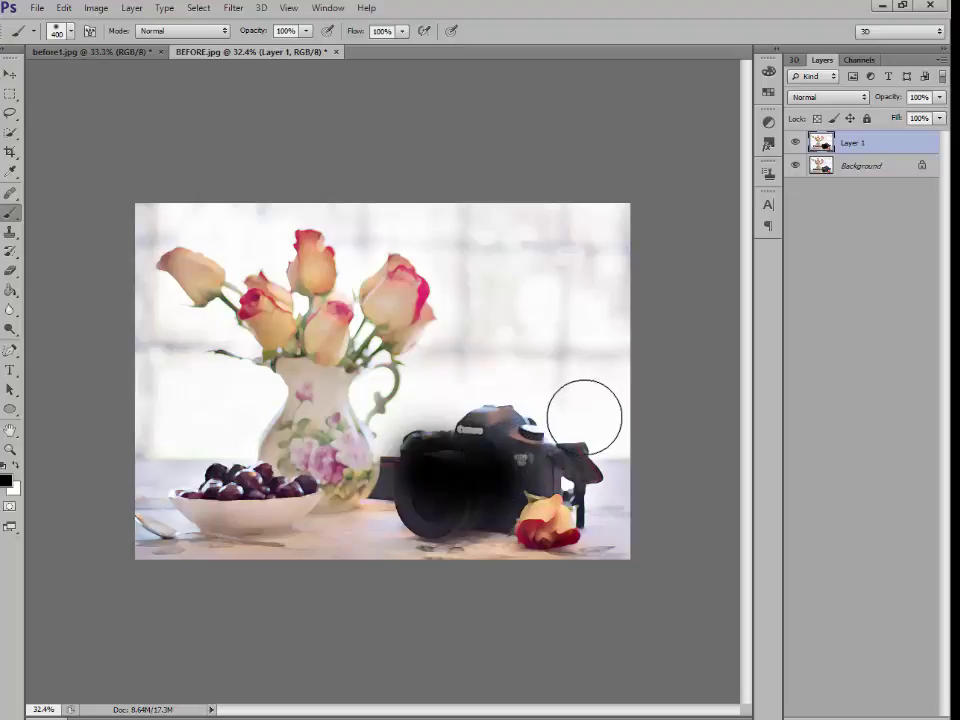
key("ctrl+z")
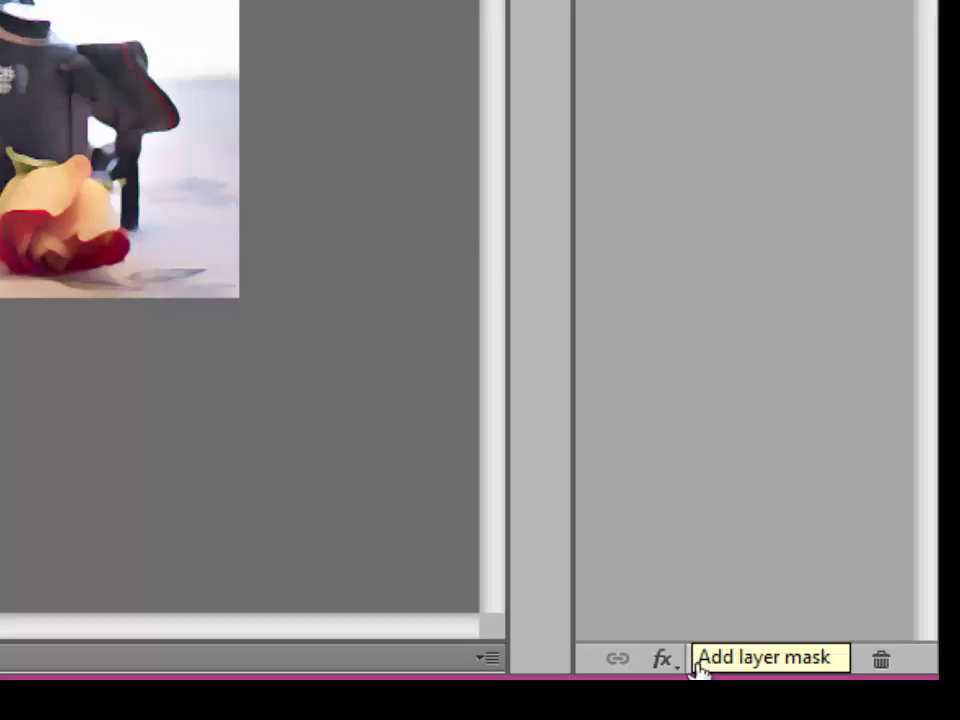
left_click(697, 666)
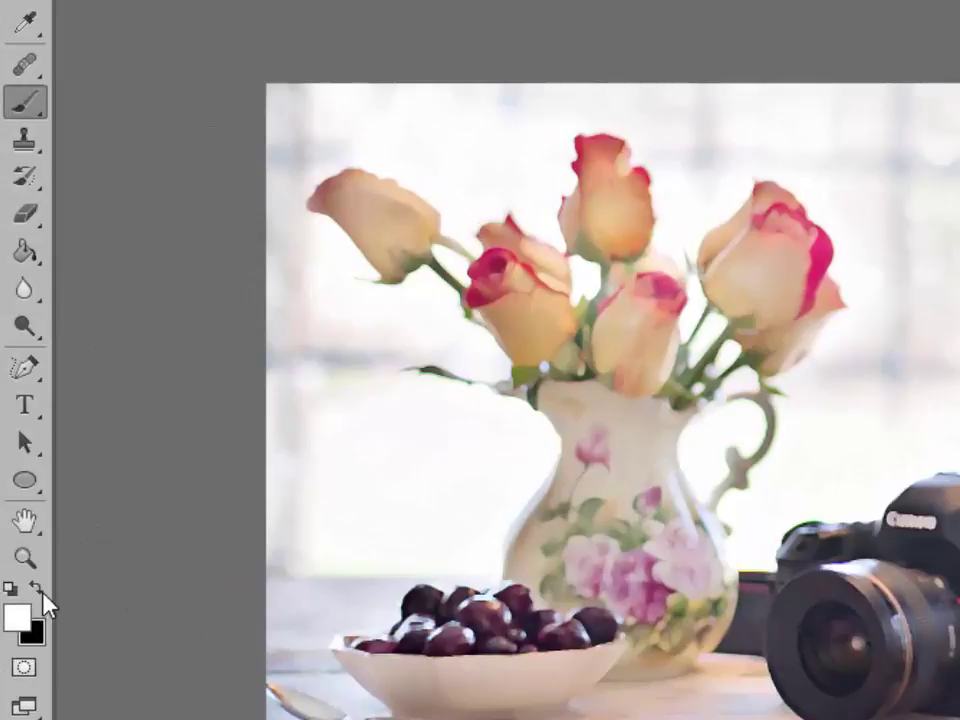
left_click(40, 592)
left_click(34, 588)
left_click(34, 591)
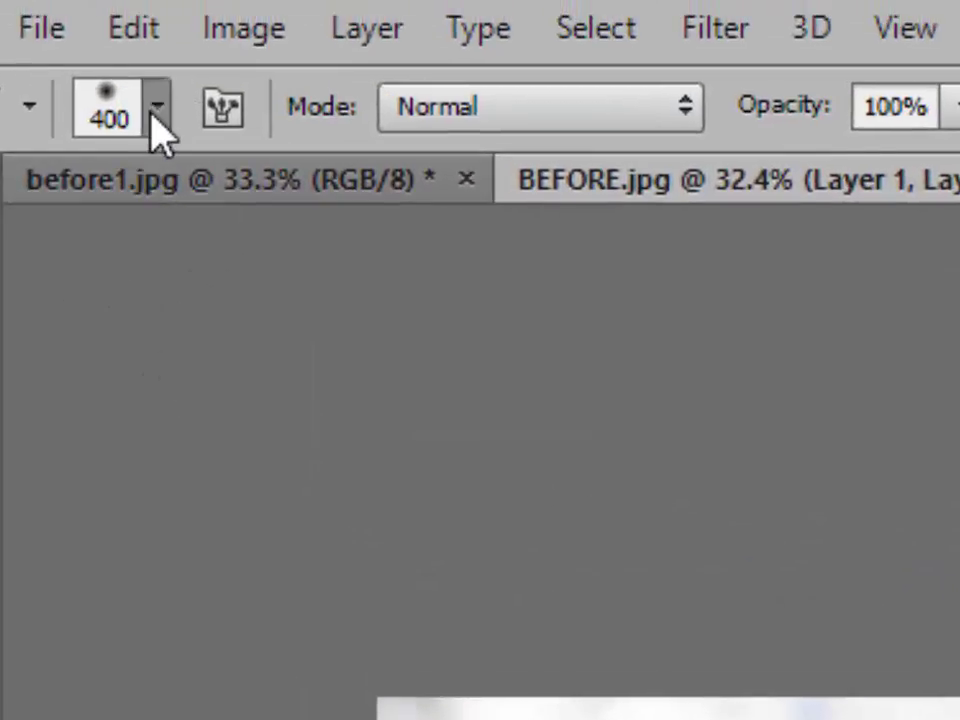
Select the soft round 45 px brush and lower its painting opacity slightly
left_click(155, 110)
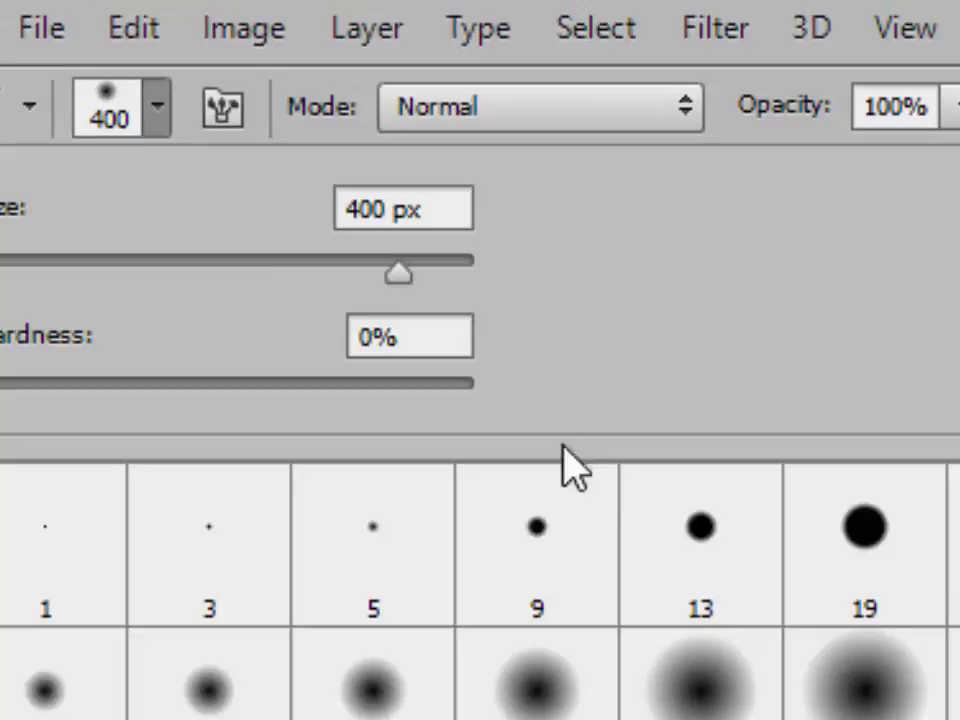
left_click(705, 702)
key("Return")
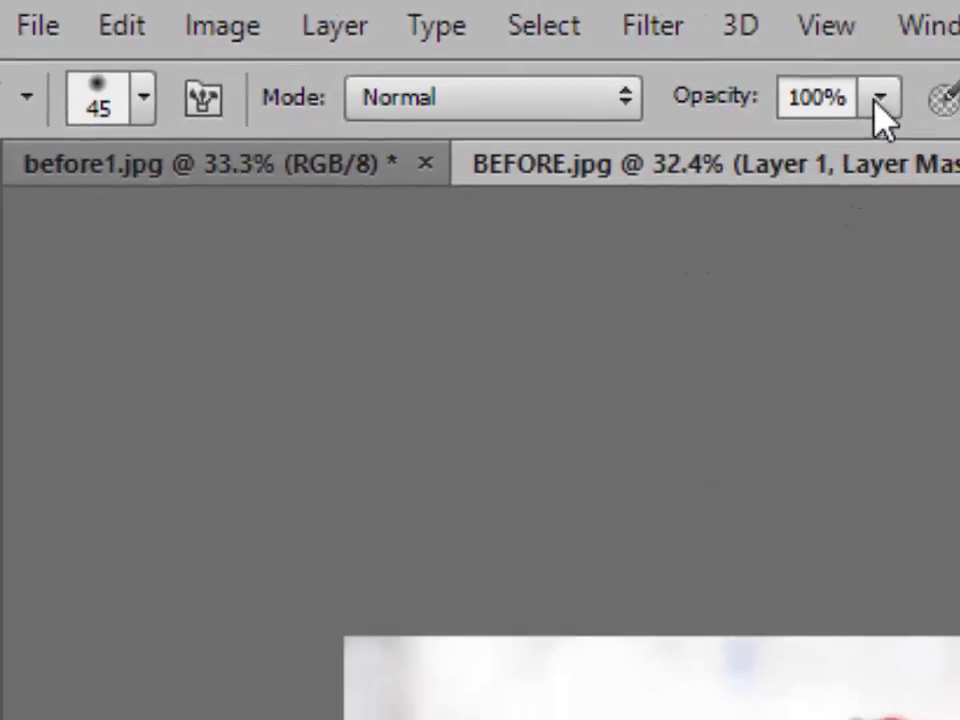
left_click(954, 106)
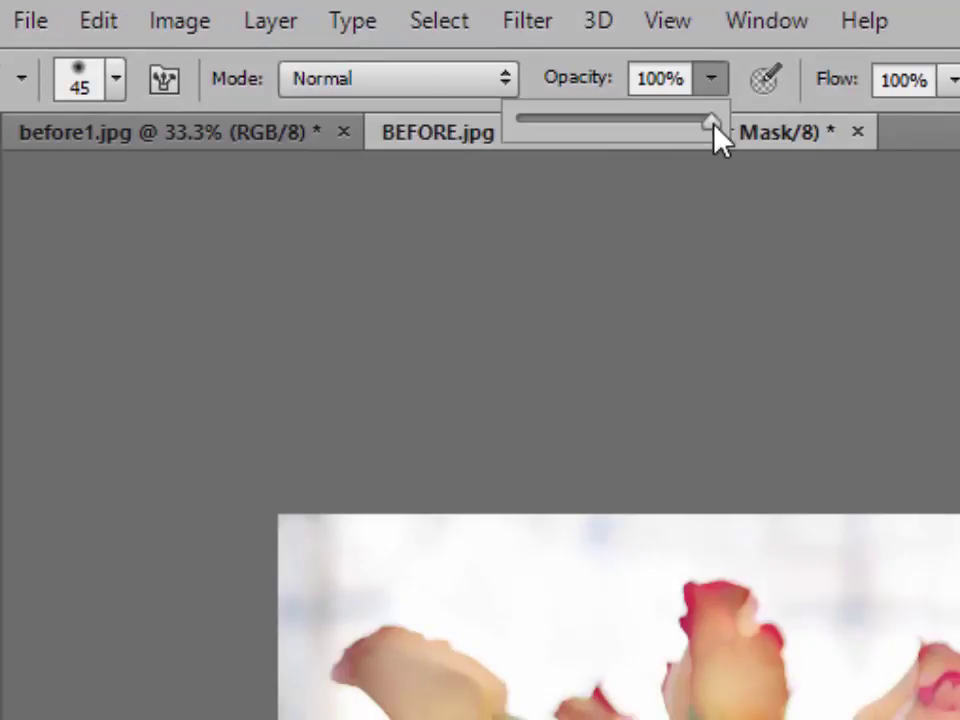
left_click_drag(713, 121, 692, 121)
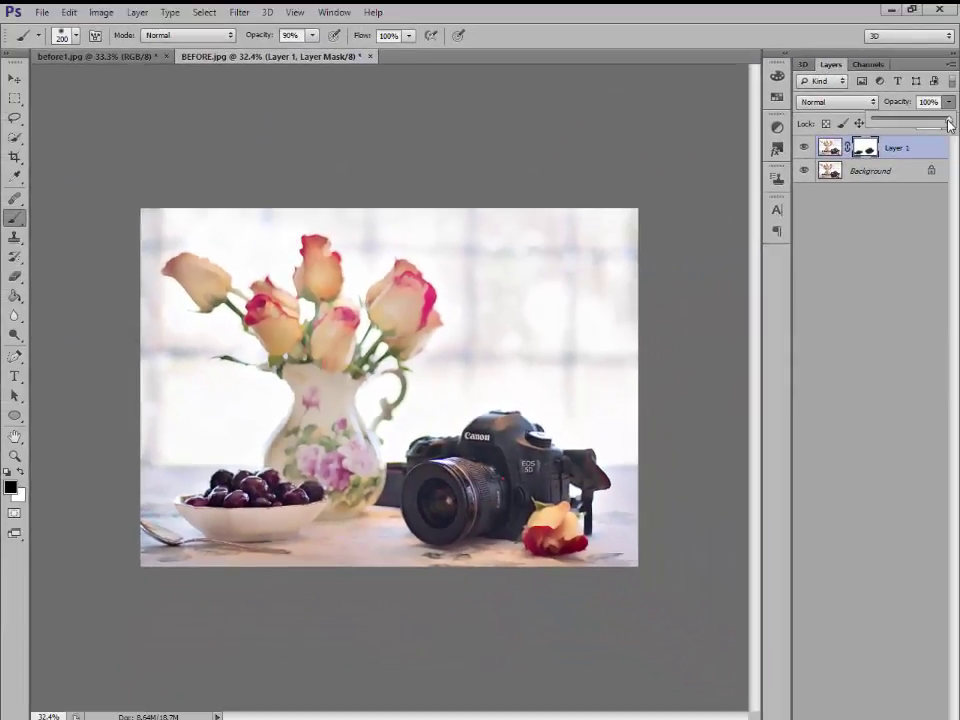
Lower Layer 1's opacity to about 60% so the original camera photo shows through
left_click_drag(942, 126, 922, 143)
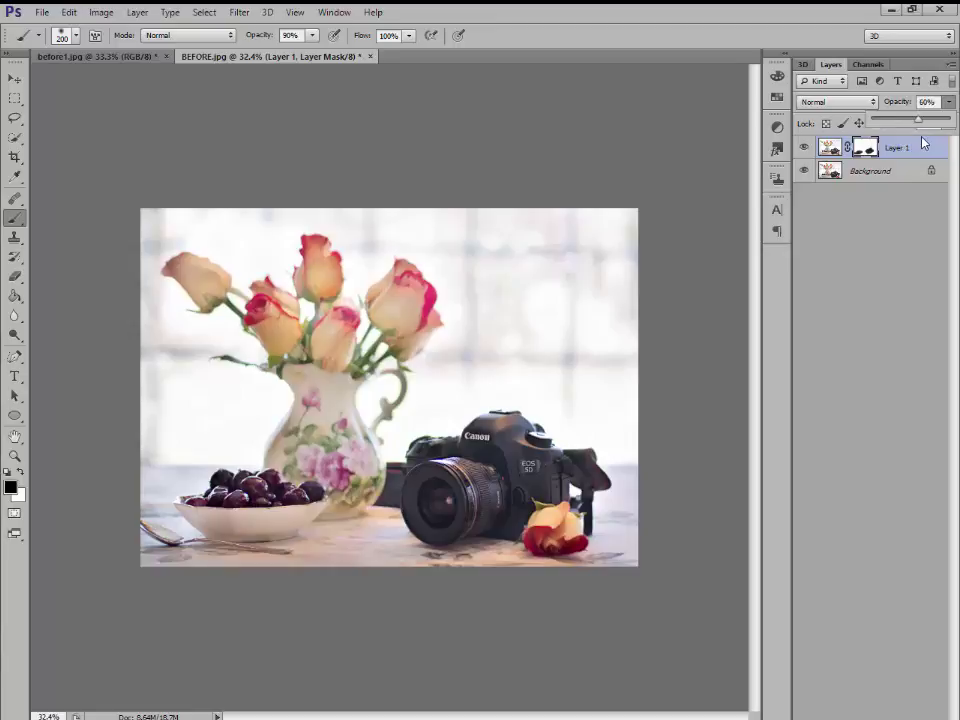